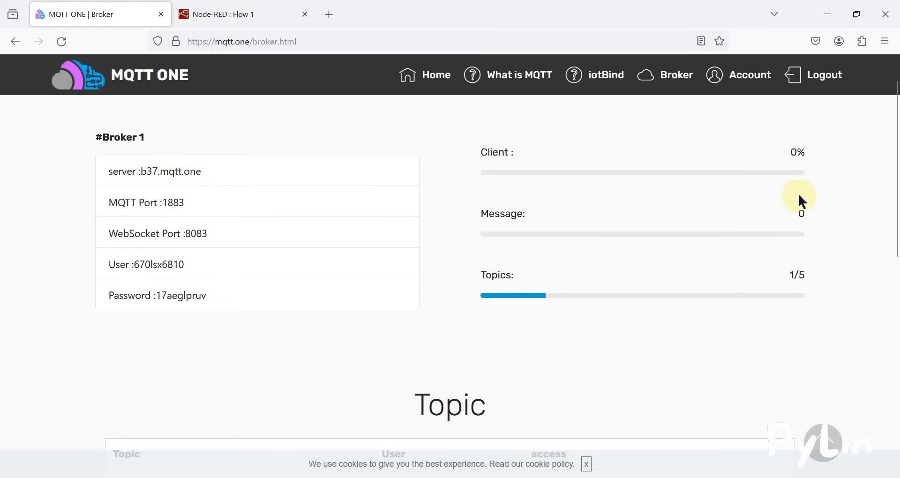
Review the MQTT ONE broker details, switch to Node-RED, and place an inject node and an mqtt out node in Flow 1.
{"action": "scroll", "coordinate": [796, 256], "scroll_direction": "down", "scroll_amount": 4}
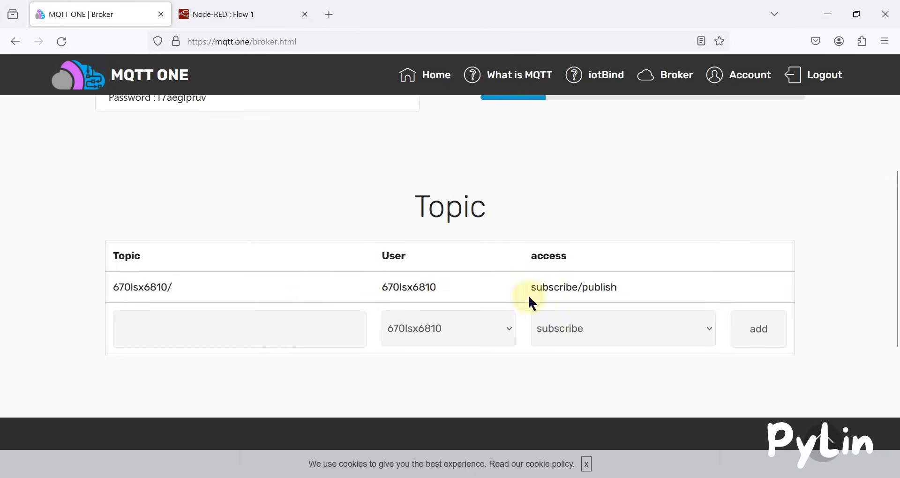
{"action": "scroll", "coordinate": [301, 290], "scroll_direction": "up", "scroll_amount": 5}
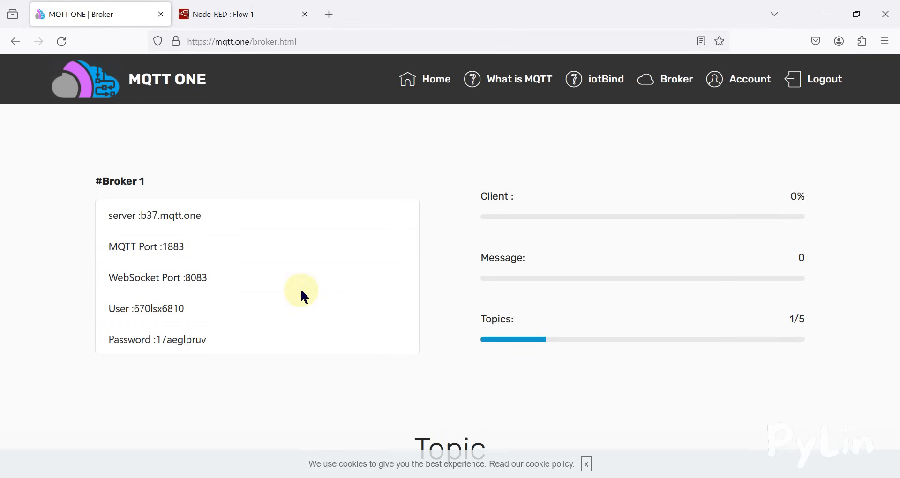
{"action": "left_click", "coordinate": [227, 6]}
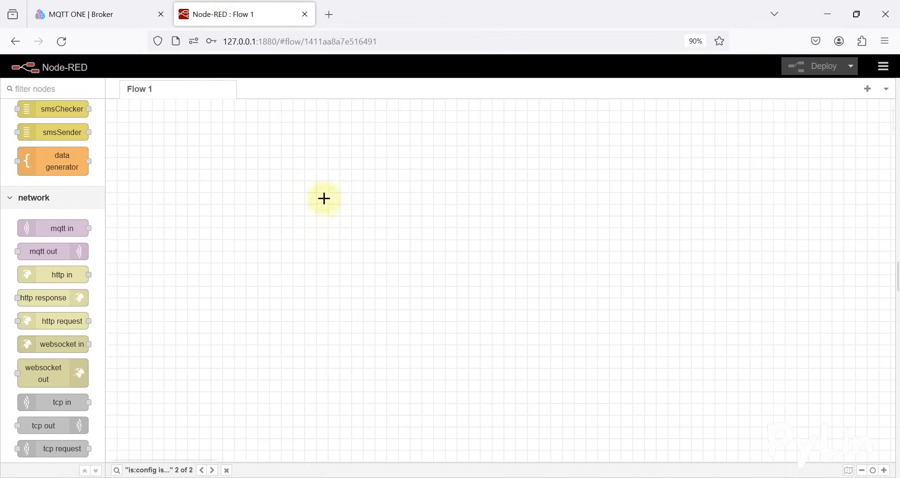
{"action": "scroll", "coordinate": [81, 227], "scroll_direction": "up", "scroll_amount": 10}
{"action": "left_click_drag", "start_coordinate": [64, 142], "coordinate": [279, 146]}
{"action": "scroll", "coordinate": [50, 295], "scroll_direction": "down", "scroll_amount": 10}
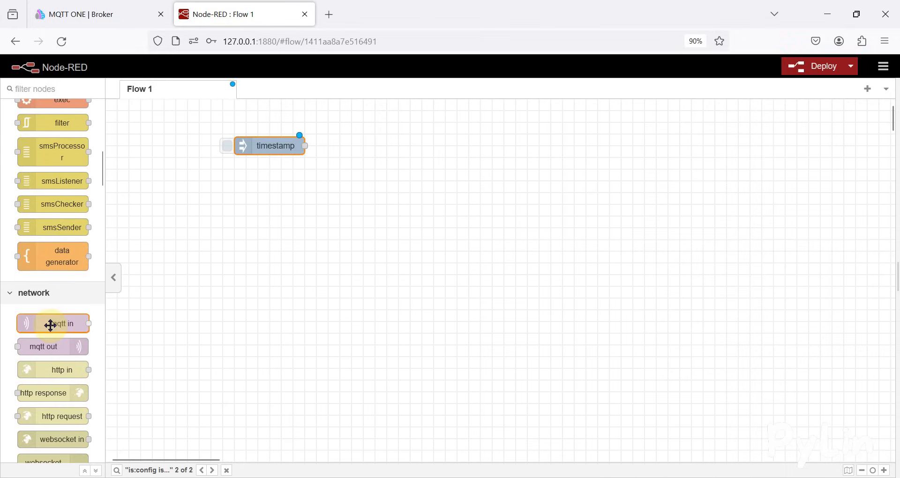
{"action": "left_click_drag", "start_coordinate": [52, 343], "coordinate": [404, 146]}
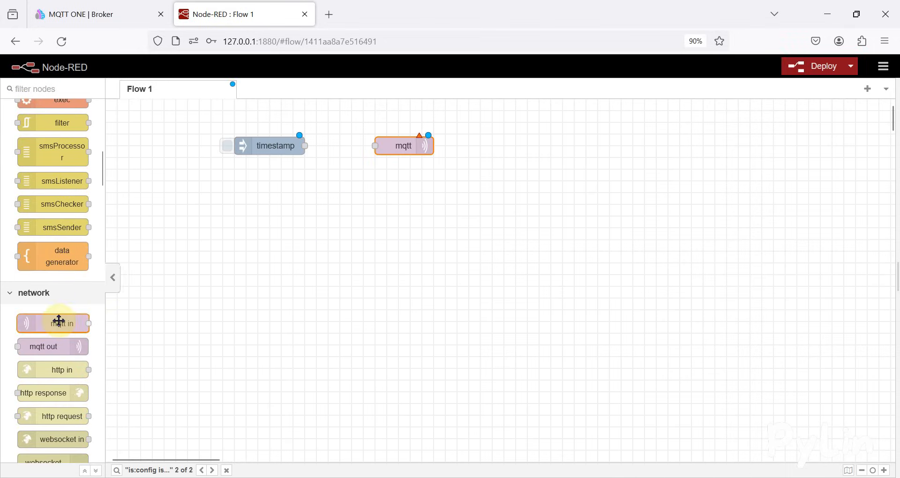
Add an mqtt in node below the inject node, and wire a new debug node to each of the two.
{"action": "left_click_drag", "start_coordinate": [58, 323], "coordinate": [382, 249]}
{"action": "left_click", "coordinate": [352, 289]}
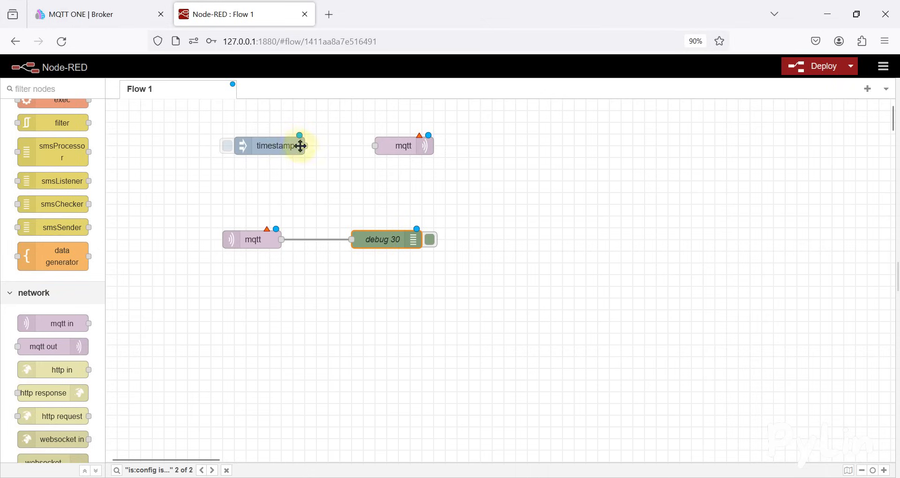
{"action": "mouse_move", "coordinate": [305, 147]}
{"action": "left_mouse_down"}
{"action": "mouse_move", "coordinate": [272, 166]}
{"action": "mouse_move", "coordinate": [297, 153]}
{"action": "left_mouse_up"}
{"action": "left_click", "coordinate": [318, 182]}
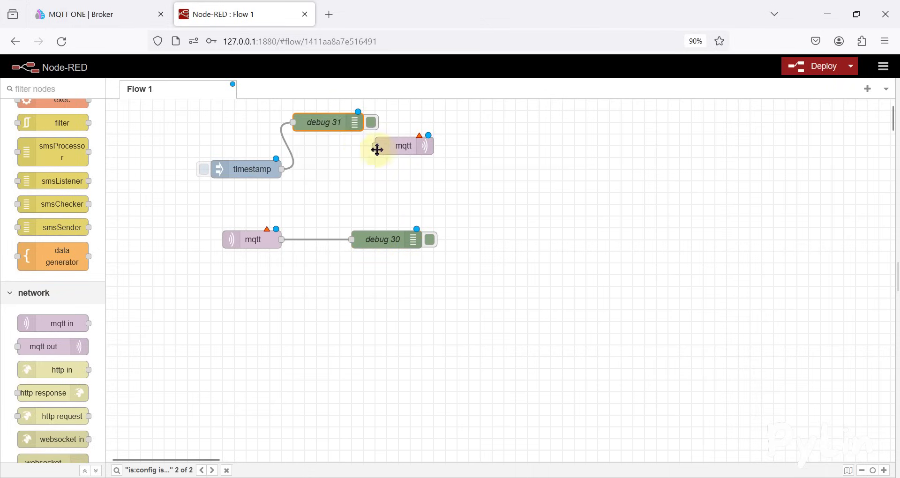
Align the mqtt out node with the inject node, place debug 31 above it, and wire inject to mqtt out.
{"action": "left_click_drag", "start_coordinate": [377, 150], "coordinate": [355, 173]}
{"action": "left_click_drag", "start_coordinate": [334, 126], "coordinate": [393, 138]}
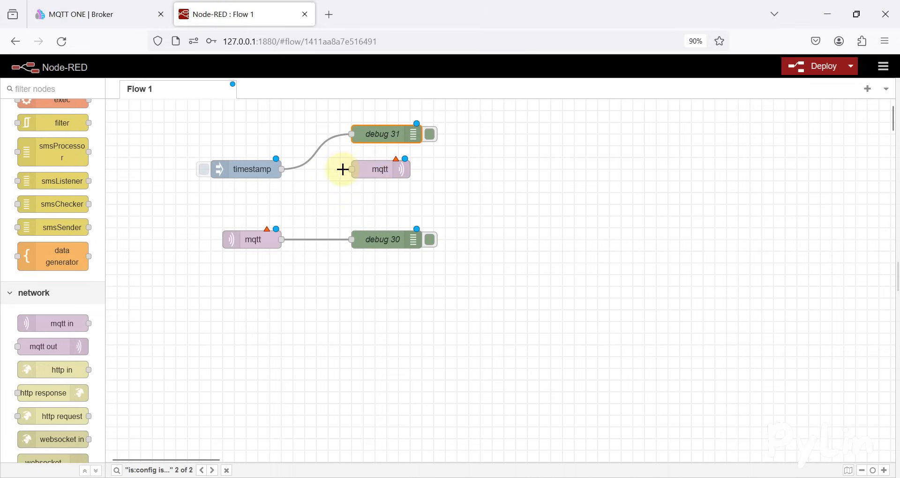
{"action": "left_click_drag", "start_coordinate": [348, 169], "coordinate": [281, 170]}
Set the debug 31 node to output to node status instead of the debug window.
{"action": "double_click", "coordinate": [397, 134]}
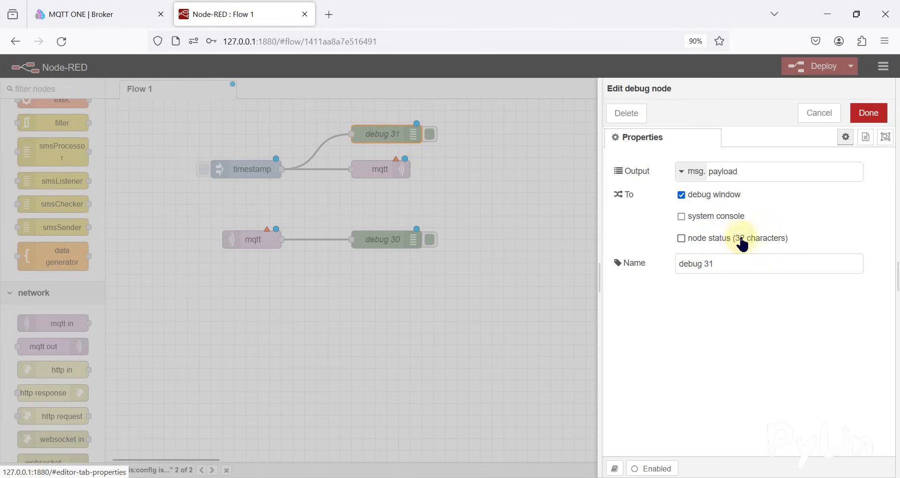
{"action": "left_click", "coordinate": [743, 241]}
{"action": "left_click", "coordinate": [725, 197]}
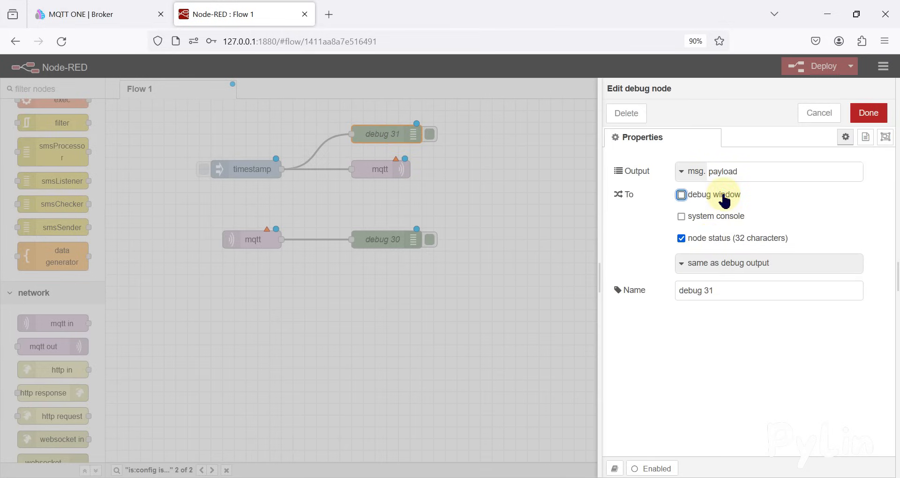
{"action": "left_click", "coordinate": [868, 113]}
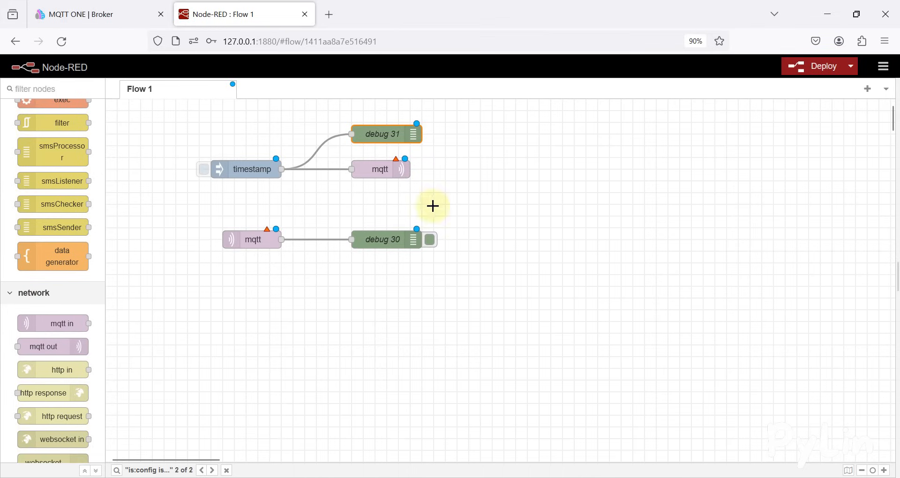
Set the debug 30 node to output to node status instead of the debug window.
{"action": "double_click", "coordinate": [396, 240]}
{"action": "left_click", "coordinate": [699, 233]}
{"action": "left_click", "coordinate": [681, 197]}
{"action": "left_click", "coordinate": [868, 113]}
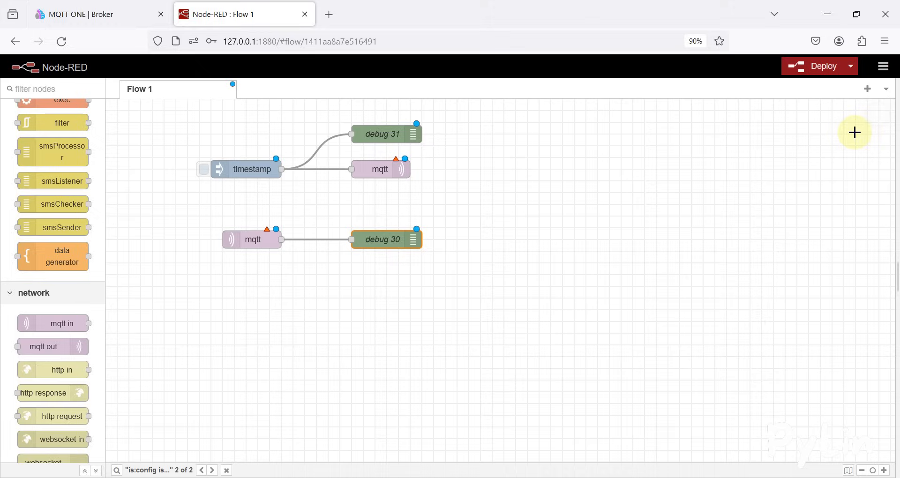
{"action": "left_click", "coordinate": [576, 237]}
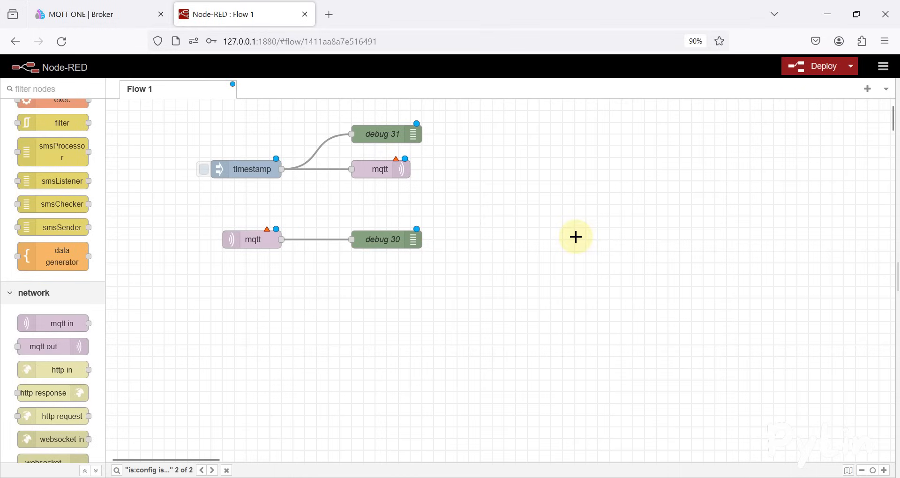
Name the mqtt out node Publisher.
{"action": "left_click", "coordinate": [388, 173]}
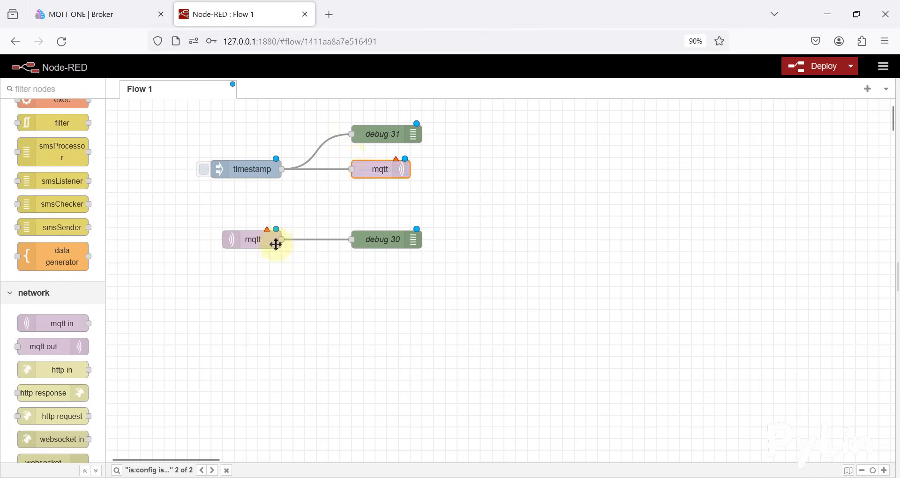
{"action": "left_click_drag", "start_coordinate": [293, 264], "coordinate": [207, 221]}
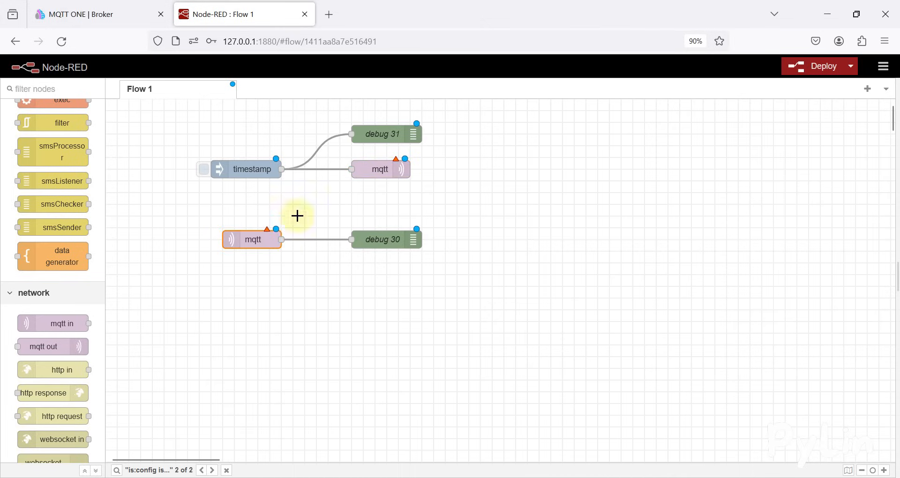
{"action": "double_click", "coordinate": [373, 171]}
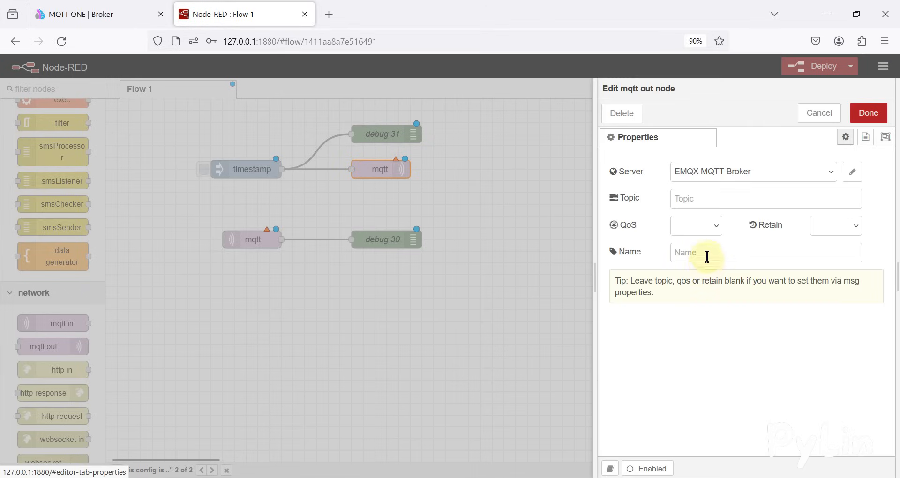
{"action": "left_click", "coordinate": [707, 257]}
{"action": "type", "text": "Publisher"}
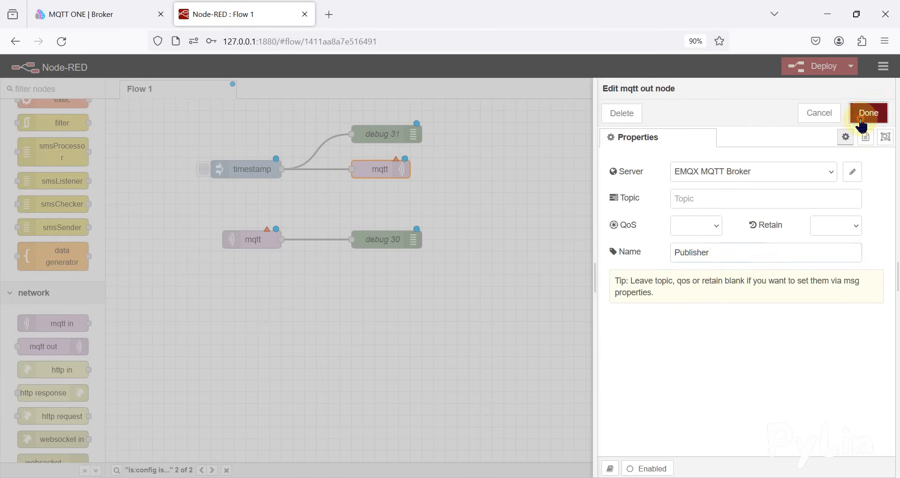
{"action": "left_click", "coordinate": [868, 114]}
Name the mqtt in node Subsciber.
{"action": "left_click", "coordinate": [253, 237]}
{"action": "double_click", "coordinate": [253, 237]}
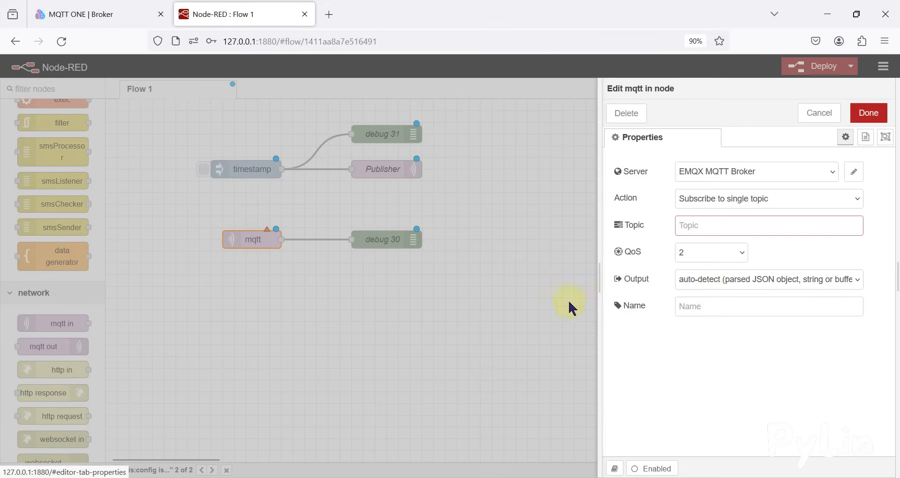
{"action": "left_click", "coordinate": [711, 307]}
{"action": "type", "text": "Subsciber"}
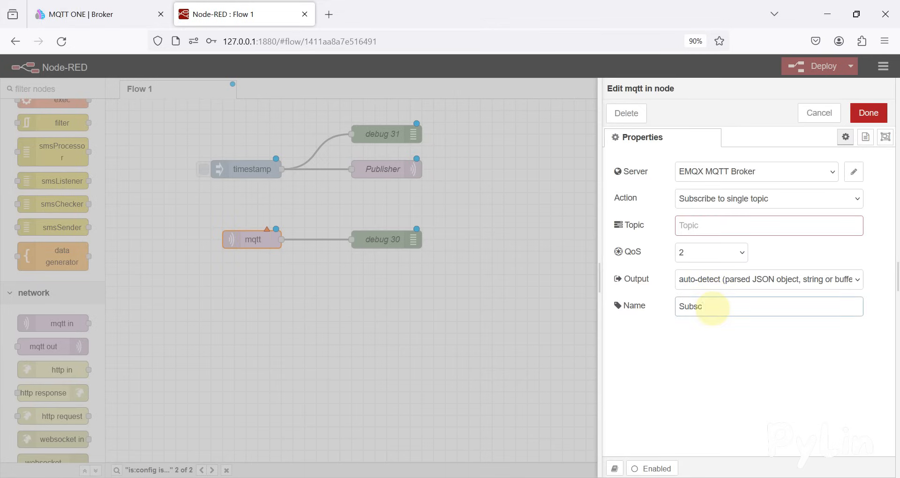
{"action": "left_click", "coordinate": [869, 114]}
{"action": "left_click", "coordinate": [565, 242]}
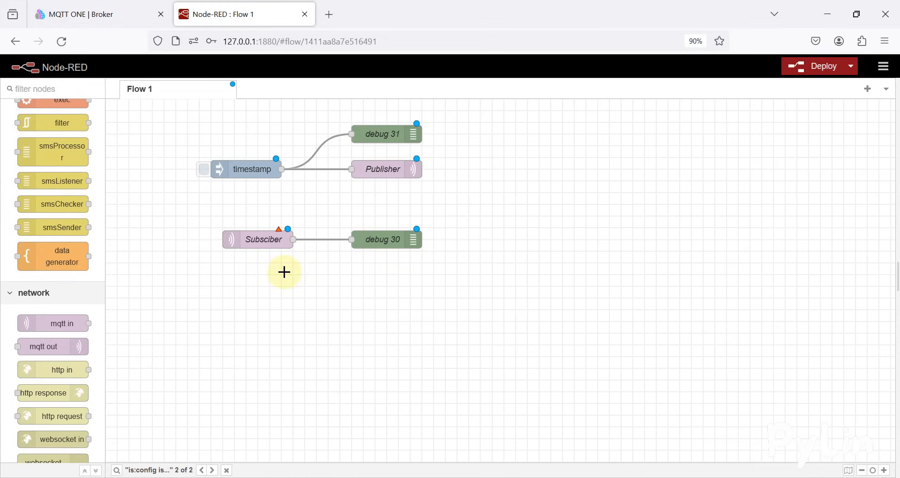
Create a new mqtt-broker configuration from the Publisher node and name it MQTT One Broker.
{"action": "left_click", "coordinate": [120, 8]}
{"action": "left_click", "coordinate": [203, 9]}
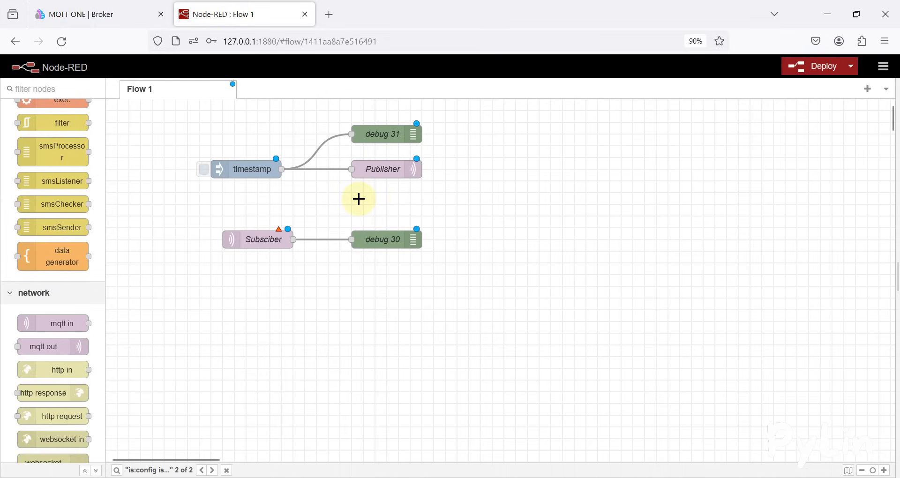
{"action": "double_click", "coordinate": [384, 171]}
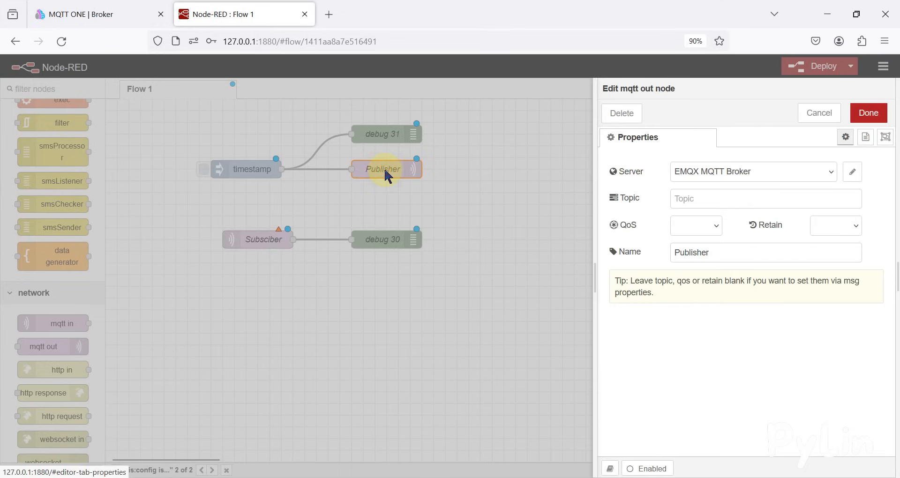
{"action": "left_click", "coordinate": [768, 174]}
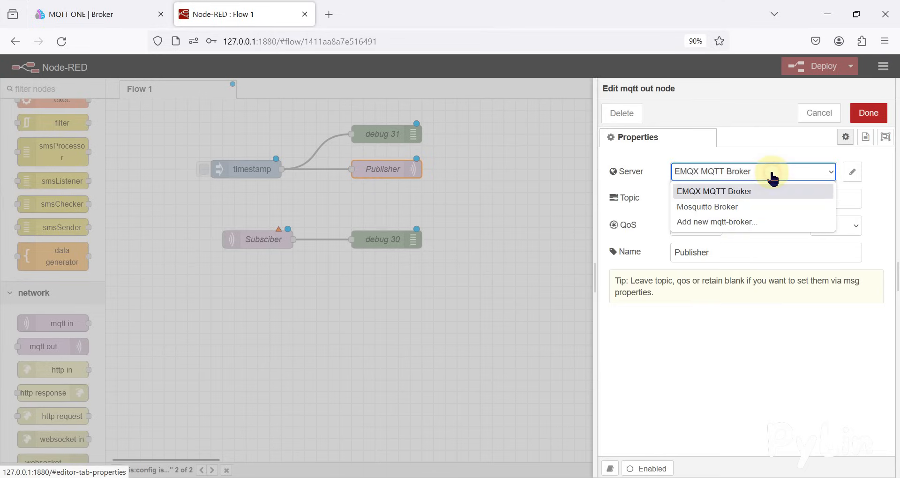
{"action": "left_click", "coordinate": [728, 230]}
{"action": "left_click", "coordinate": [852, 171]}
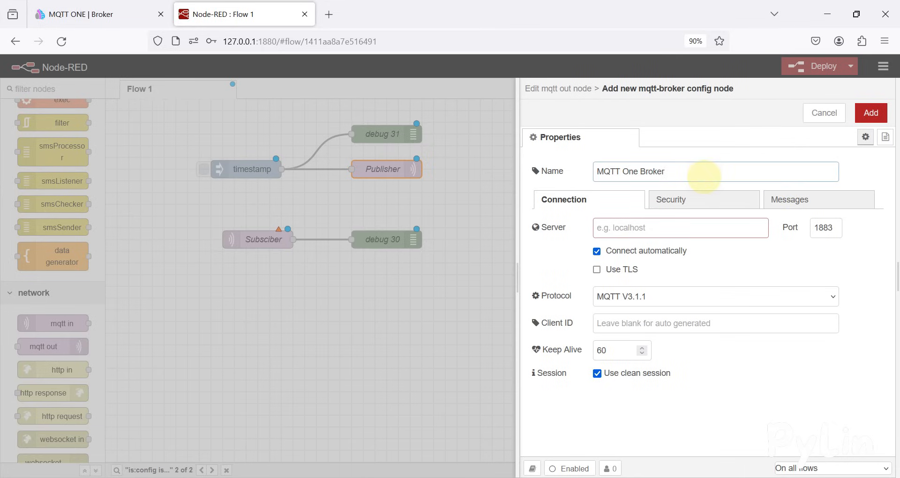
Copy the server address b37.mqtt.one from the MQTT ONE page into the broker configuration's server setting, keeping port 1883.
{"action": "left_click", "coordinate": [716, 229]}
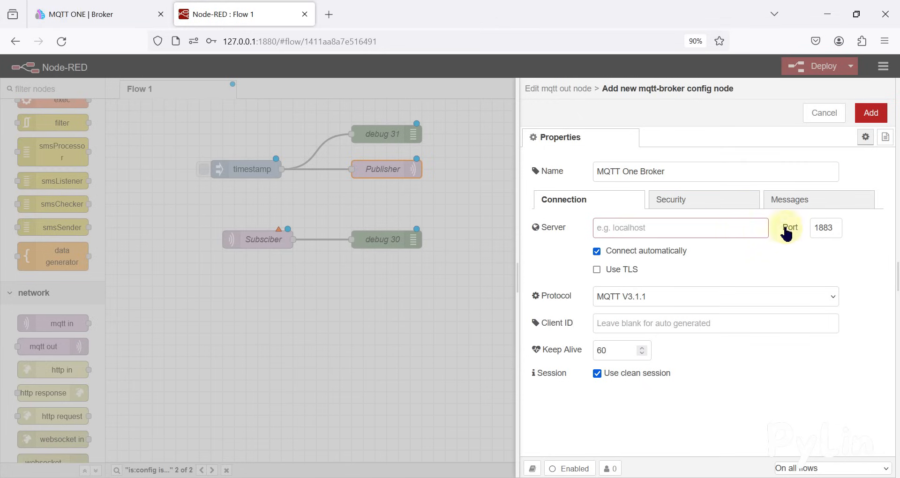
{"action": "left_click", "coordinate": [830, 228]}
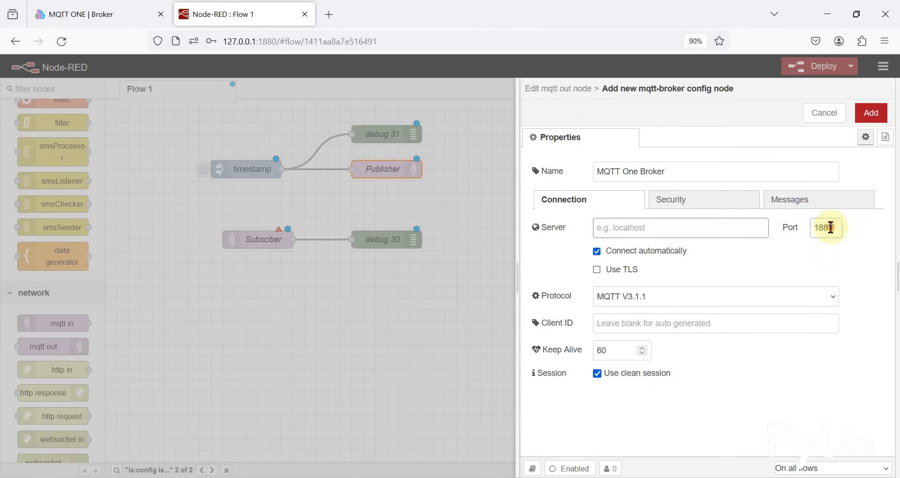
{"action": "left_click", "coordinate": [110, 5]}
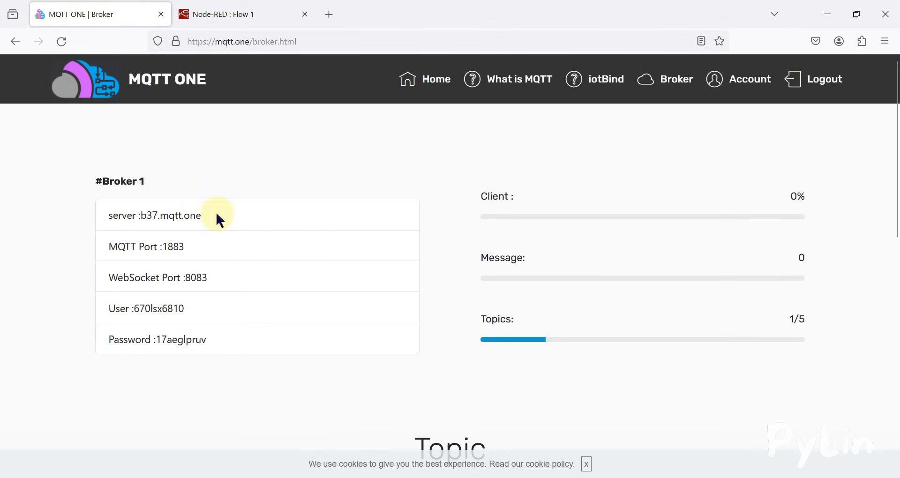
{"action": "left_click_drag", "start_coordinate": [215, 215], "coordinate": [154, 215]}
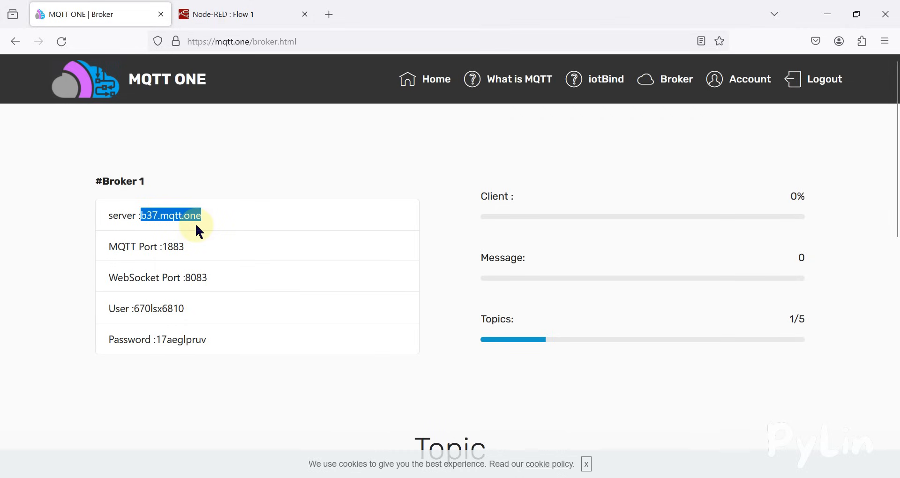
{"action": "left_click", "coordinate": [251, 7]}
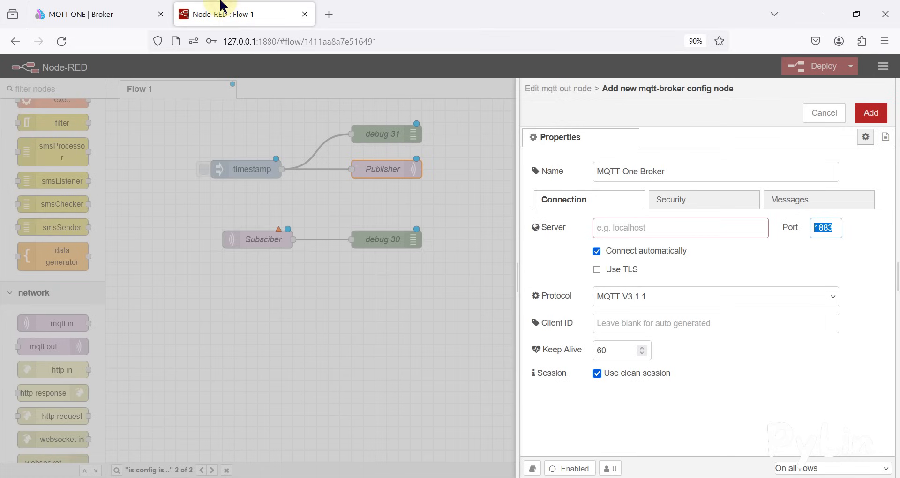
{"action": "left_click", "coordinate": [614, 229]}
{"action": "type", "text": "b37.mqtt.one"}
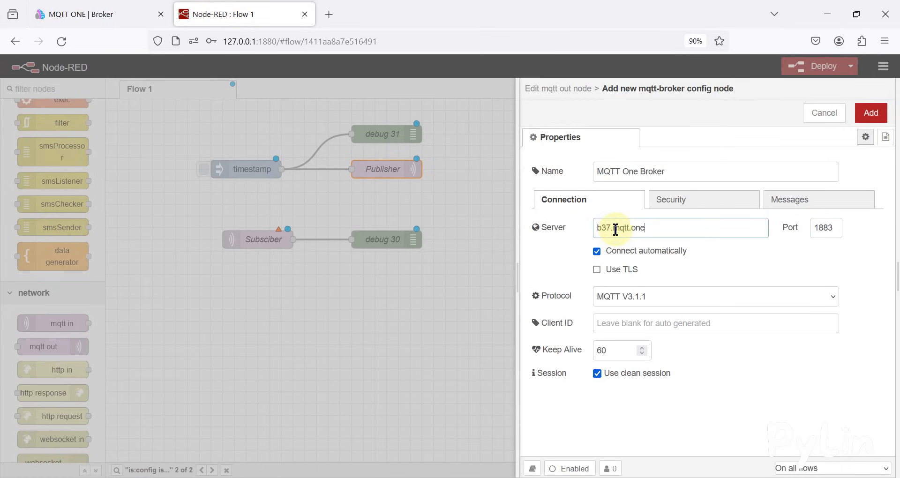
{"action": "double_click", "coordinate": [824, 228]}
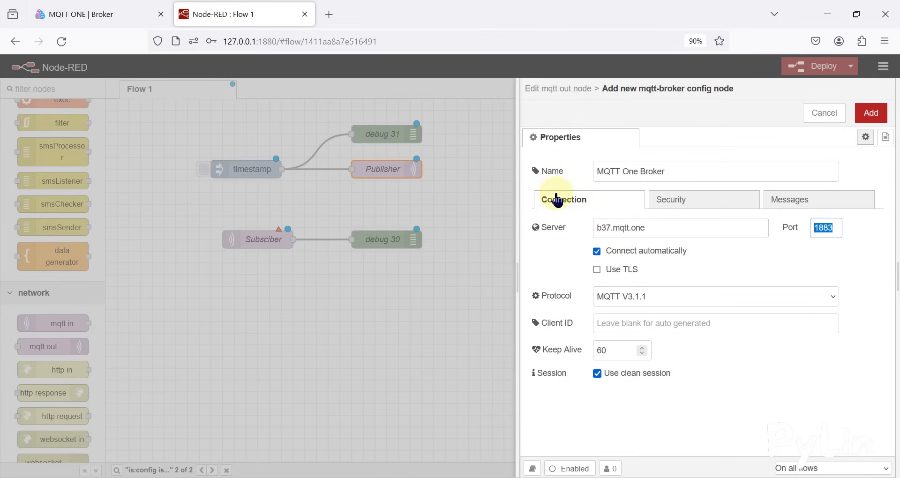
Copy the broker user from the MQTT ONE page into the username of the broker configuration's security settings in Node-RED.
{"action": "left_click", "coordinate": [150, 7]}
{"action": "scroll", "coordinate": [187, 290], "scroll_direction": "down", "scroll_amount": 1}
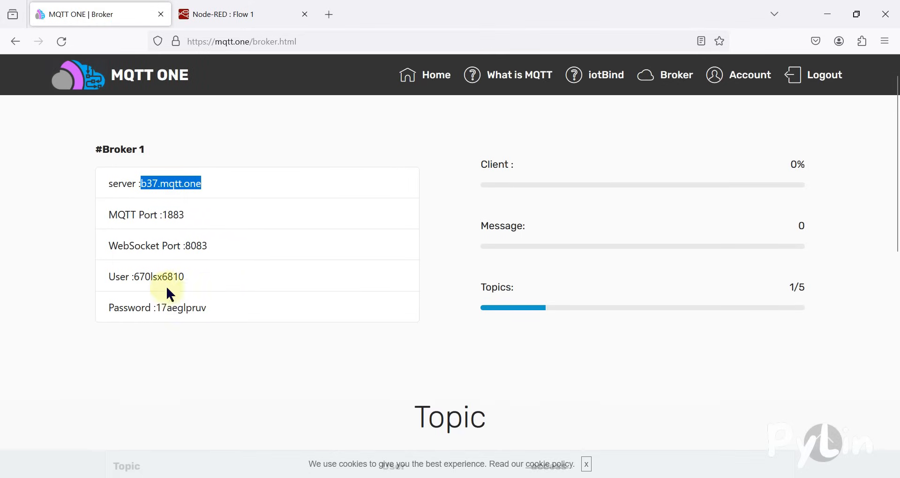
{"action": "double_click", "coordinate": [146, 276]}
{"action": "double_click", "coordinate": [186, 308]}
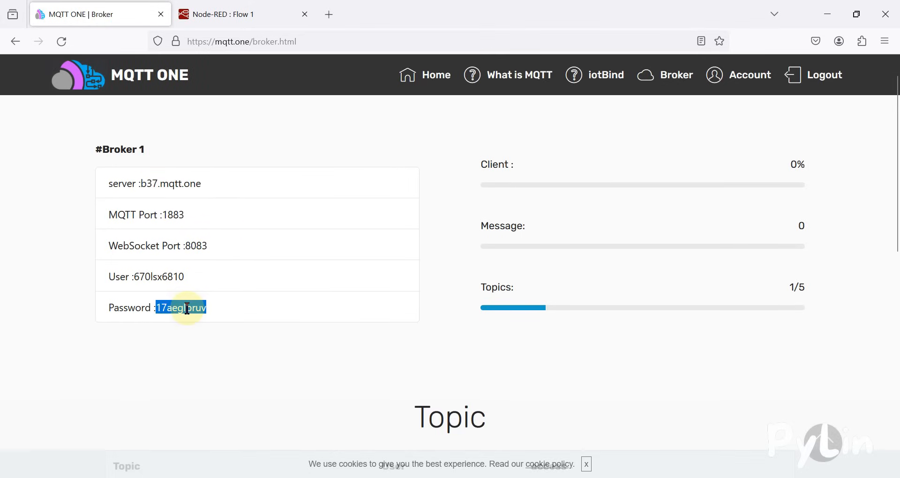
{"action": "double_click", "coordinate": [158, 278]}
{"action": "key", "text": "ctrl+c"}
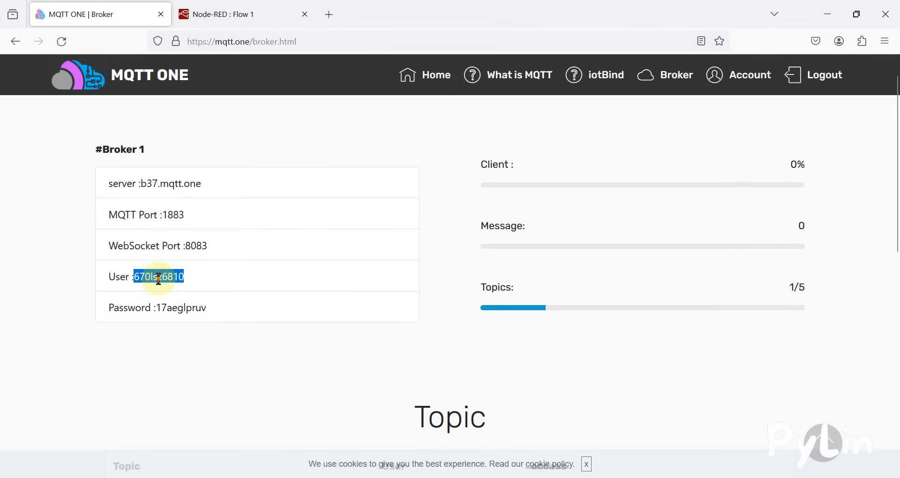
{"action": "left_click", "coordinate": [220, 14]}
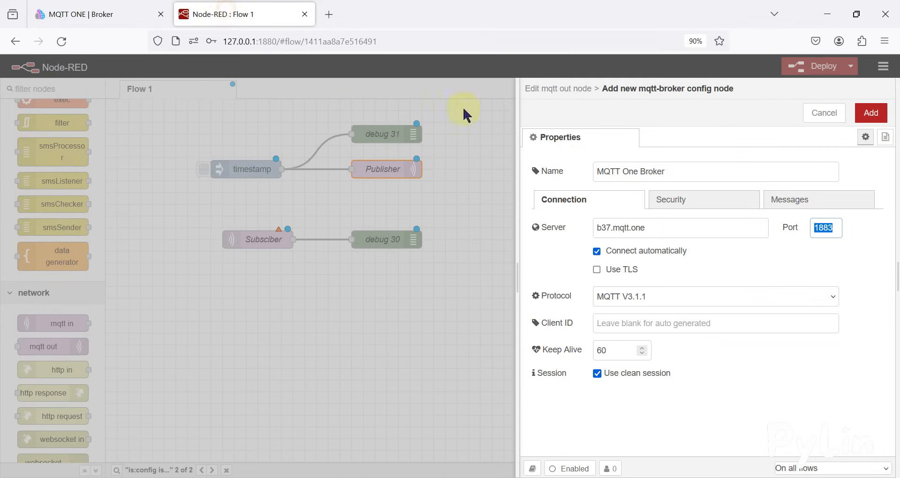
{"action": "left_click", "coordinate": [706, 199]}
{"action": "left_click", "coordinate": [651, 234]}
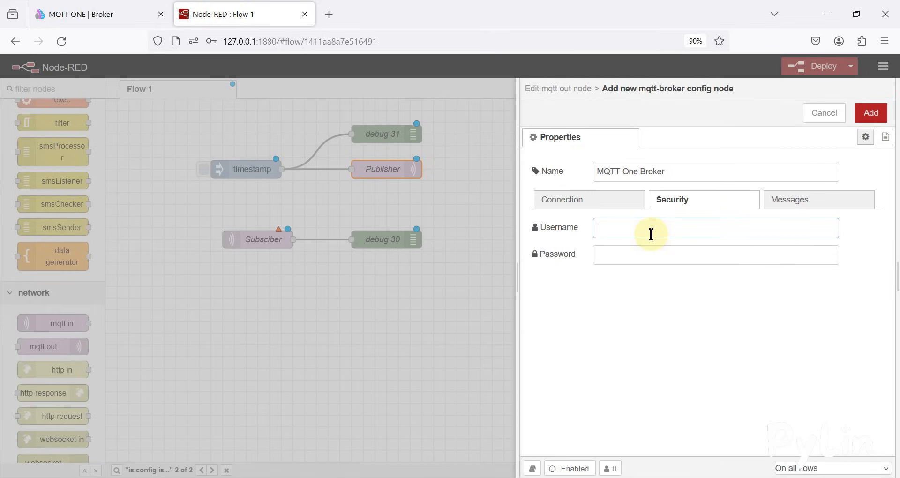
{"action": "key", "text": "ctrl+v"}
Copy the broker password from the MQTT ONE page into the configuration's password field and add the broker configuration.
{"action": "left_click", "coordinate": [114, 8]}
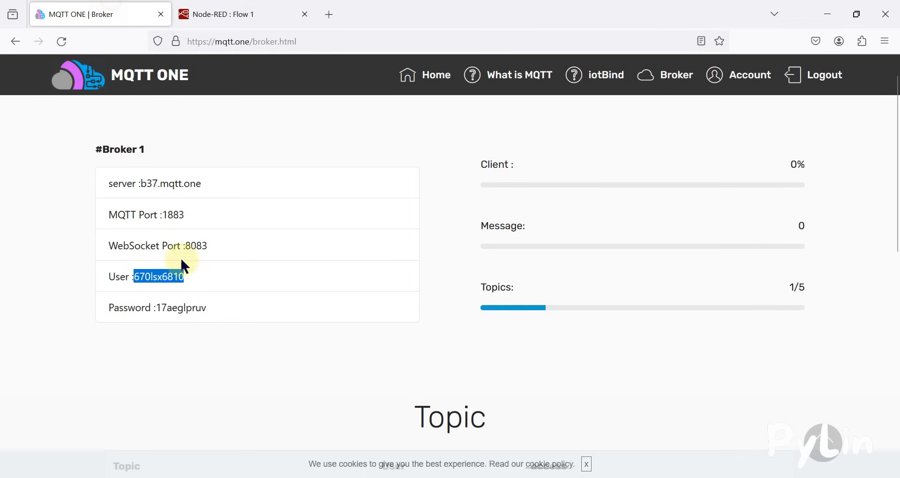
{"action": "double_click", "coordinate": [194, 309]}
{"action": "key", "text": "ctrl+c"}
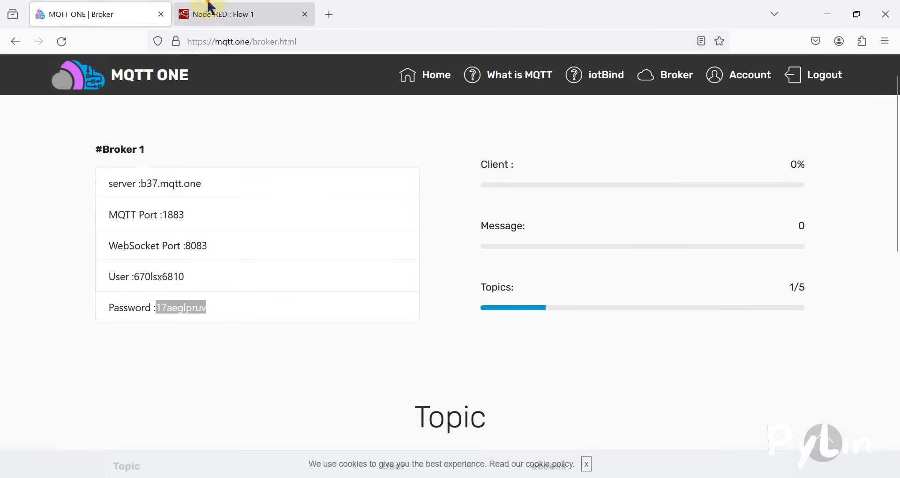
{"action": "left_click", "coordinate": [211, 14]}
{"action": "left_click", "coordinate": [607, 255]}
{"action": "key", "text": "ctrl+v"}
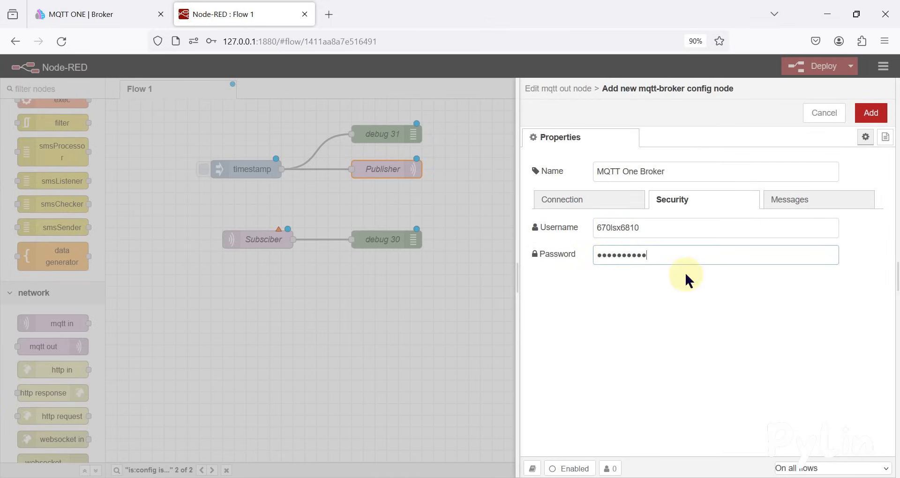
{"action": "left_click", "coordinate": [869, 114]}
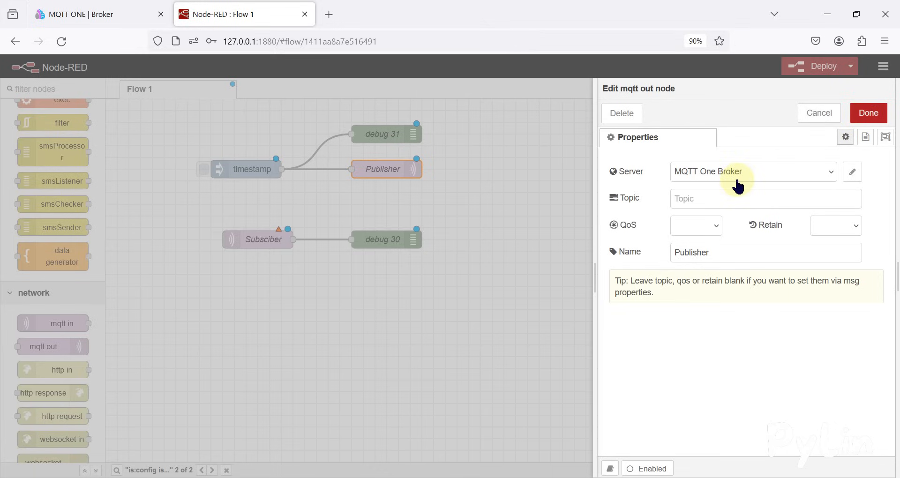
Add a topic named pylintopic with subscribe/publish access to the broker on the MQTT ONE page.
{"action": "left_click", "coordinate": [722, 198]}
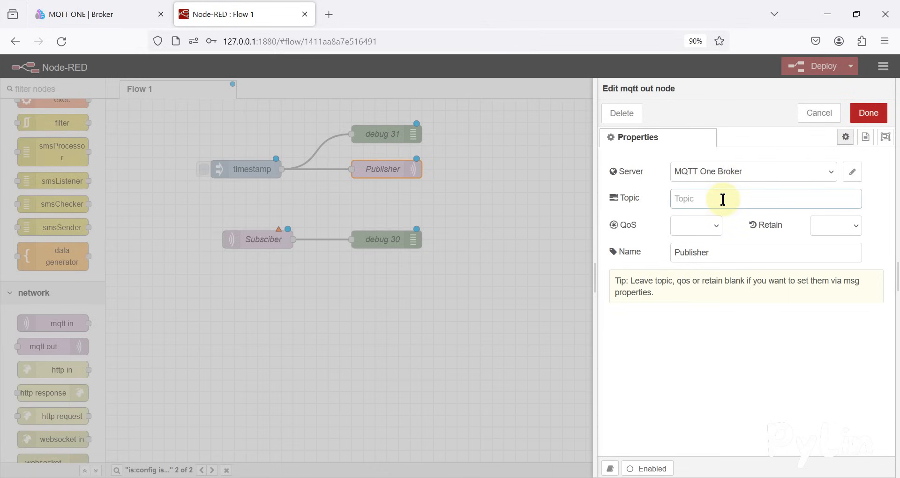
{"action": "left_click", "coordinate": [125, 13]}
{"action": "scroll", "coordinate": [388, 281], "scroll_direction": "down", "scroll_amount": 6}
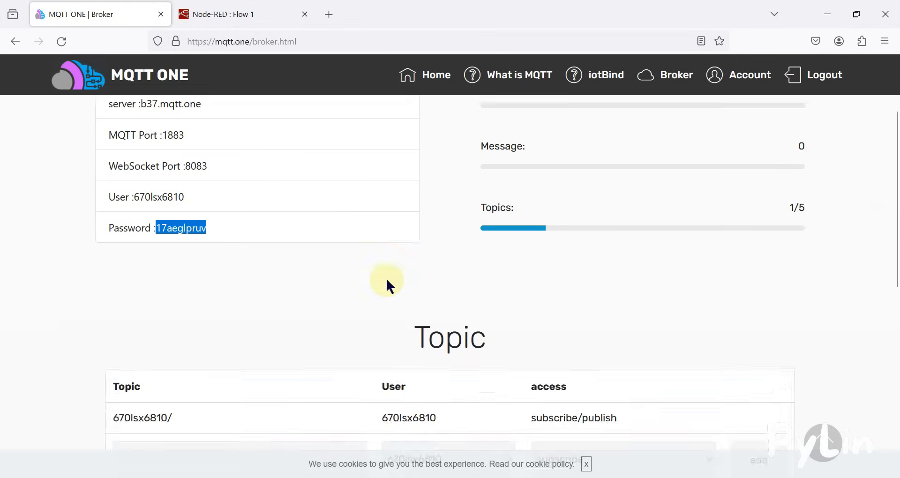
{"action": "scroll", "coordinate": [379, 253], "scroll_direction": "up", "scroll_amount": 2}
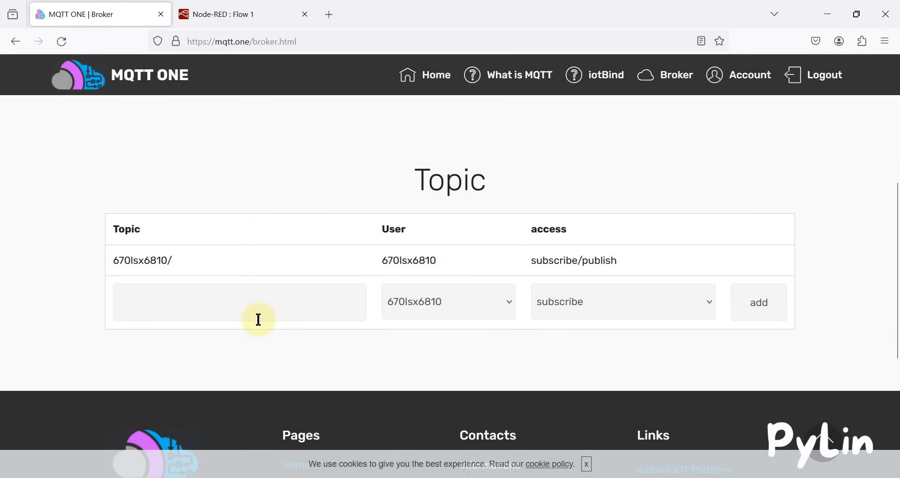
{"action": "left_click", "coordinate": [243, 303]}
{"action": "type", "text": "py"}
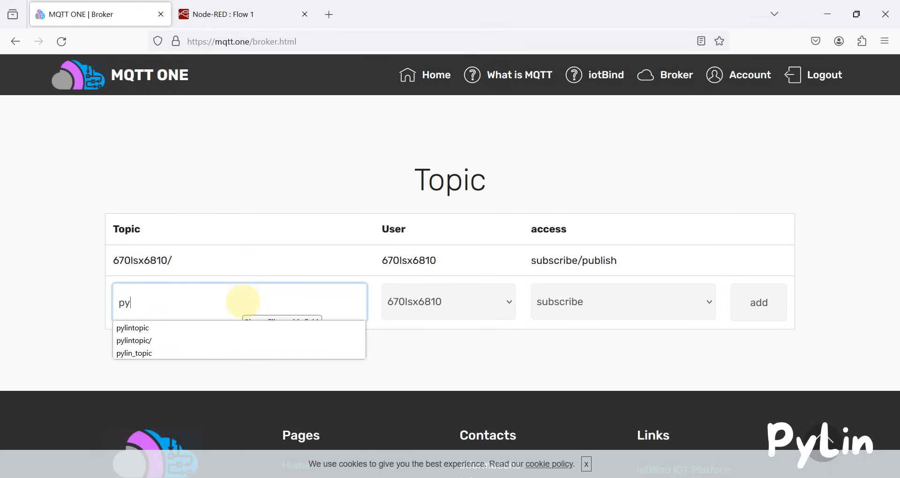
{"action": "key", "text": "Down"}
{"action": "key", "text": "Return"}
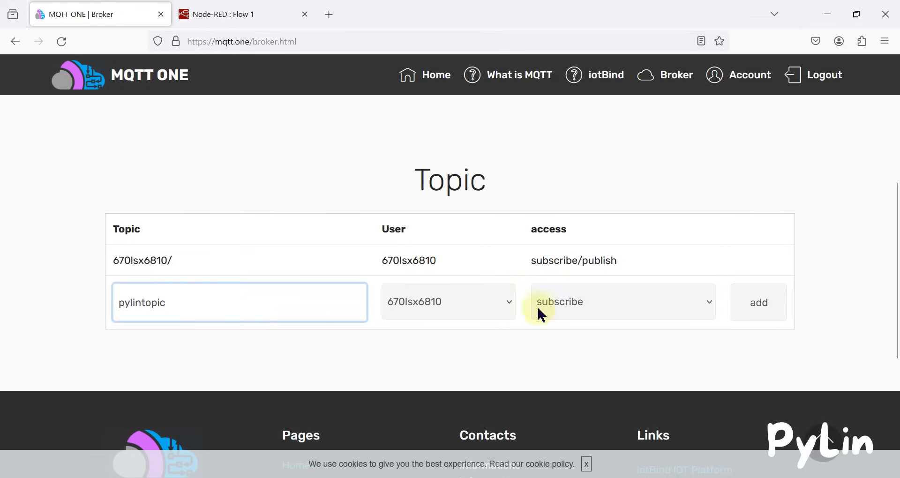
{"action": "left_click", "coordinate": [604, 303]}
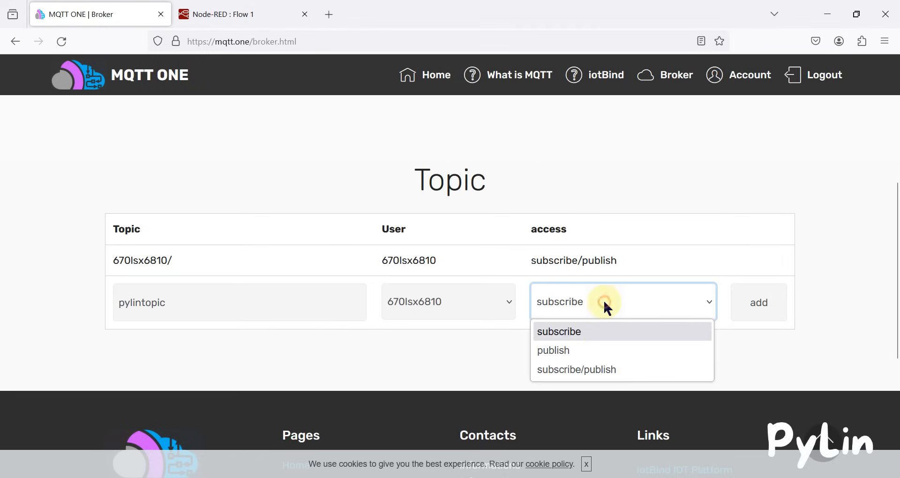
{"action": "left_click", "coordinate": [599, 368]}
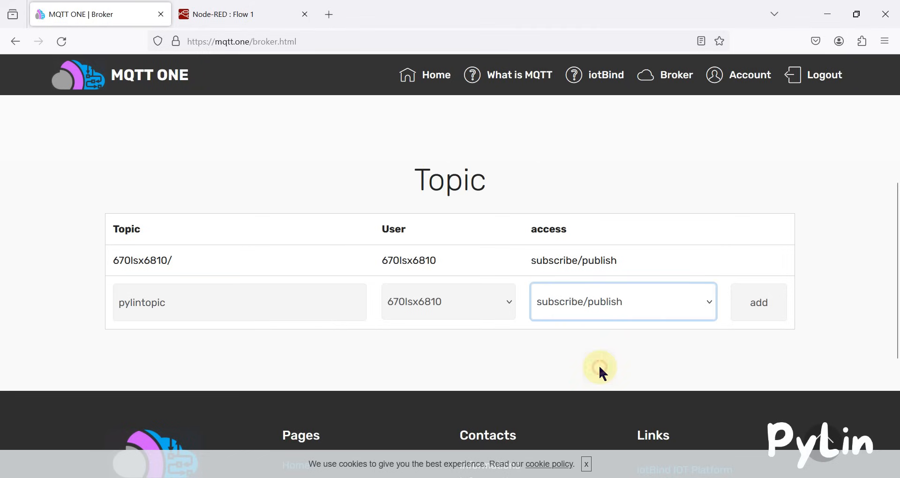
{"action": "left_click", "coordinate": [758, 303]}
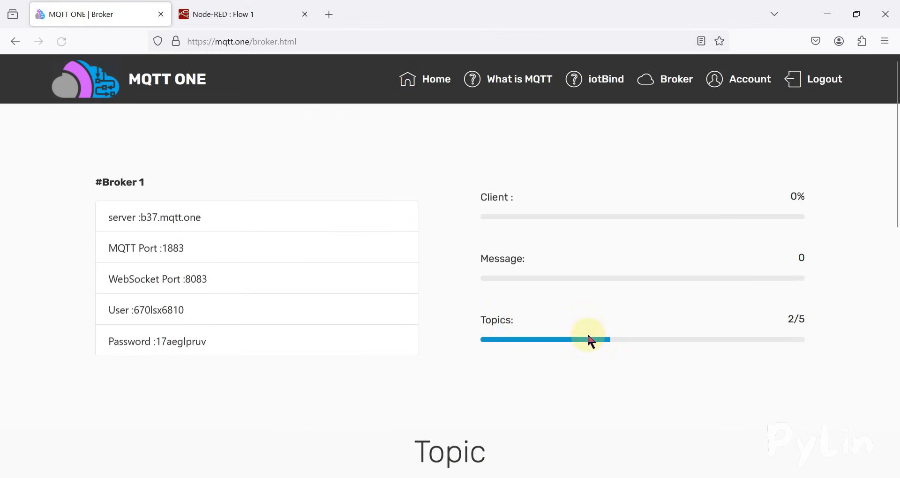
Copy the full pylintopic topic path from MQTT ONE into the Publisher node's topic and set its QoS to 0.
{"action": "scroll", "coordinate": [795, 326], "scroll_direction": "down", "scroll_amount": 5}
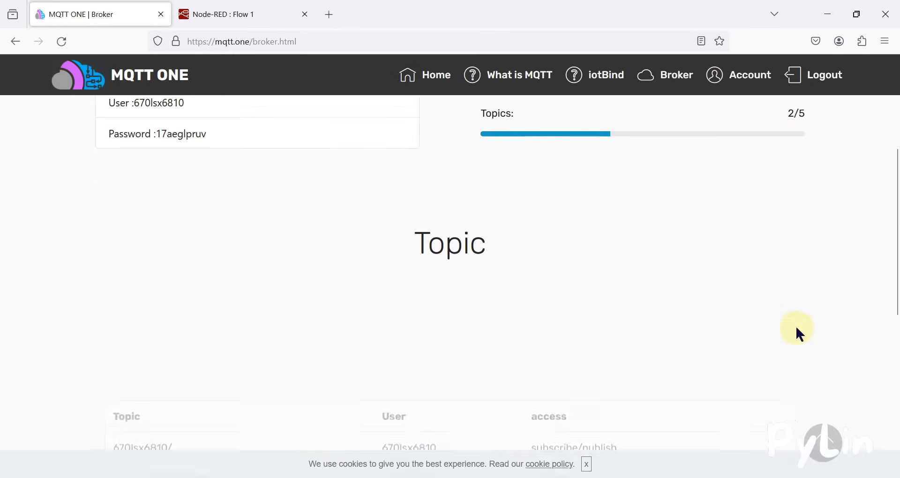
{"action": "triple_click", "coordinate": [192, 293]}
{"action": "key", "text": "ctrl+c"}
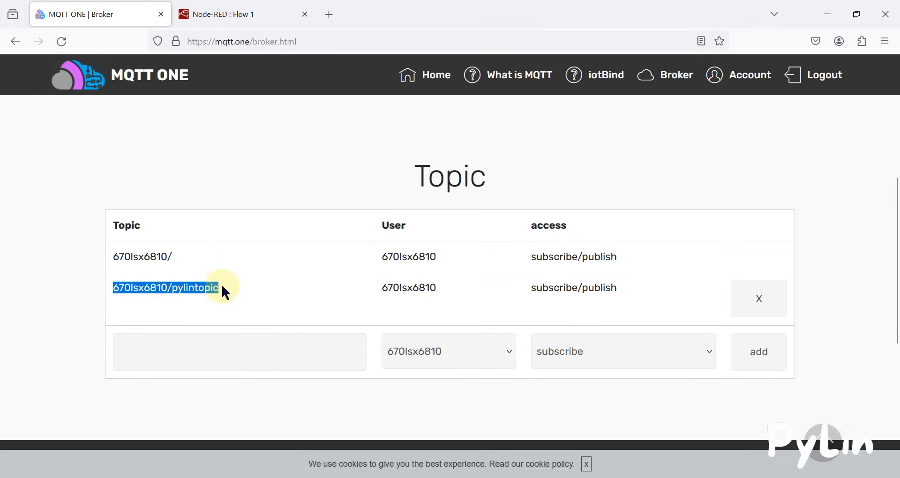
{"action": "left_click", "coordinate": [230, 12]}
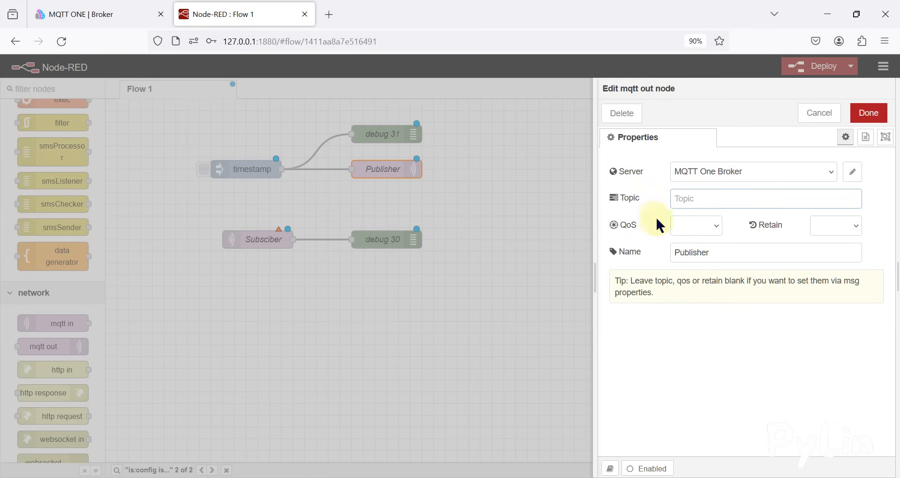
{"action": "left_click", "coordinate": [689, 198]}
{"action": "key", "text": "ctrl+v"}
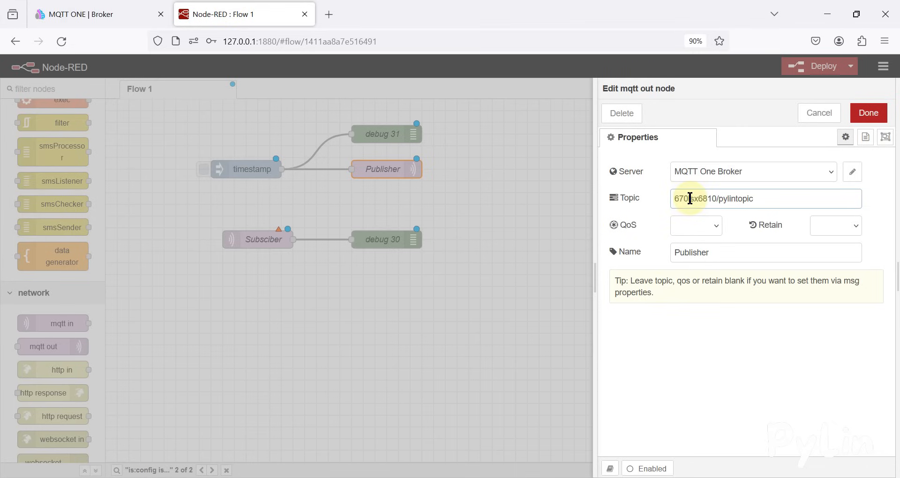
{"action": "left_click", "coordinate": [707, 225]}
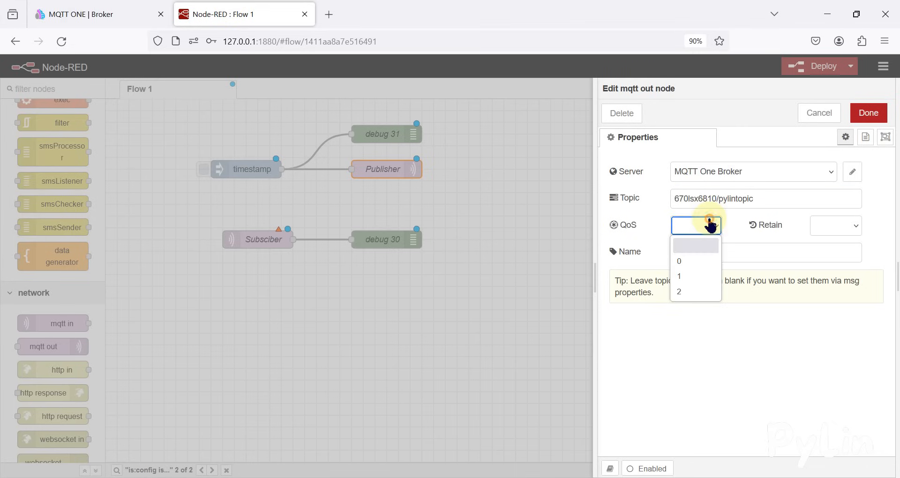
{"action": "left_click", "coordinate": [706, 263]}
{"action": "left_click", "coordinate": [866, 121]}
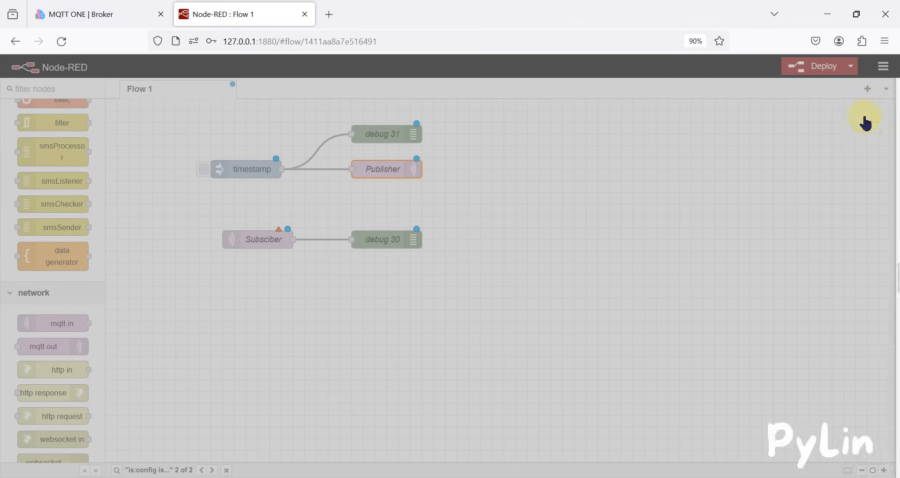
Set the Subsciber node to the same pylintopic topic path, with QoS 0 and MQTT One Broker as its server.
{"action": "double_click", "coordinate": [271, 241]}
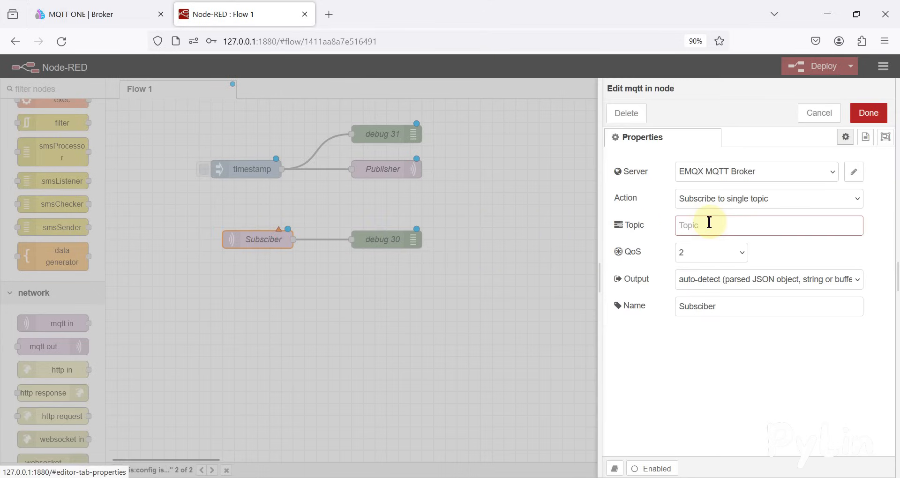
{"action": "left_click", "coordinate": [710, 226]}
{"action": "key", "text": "ctrl+v"}
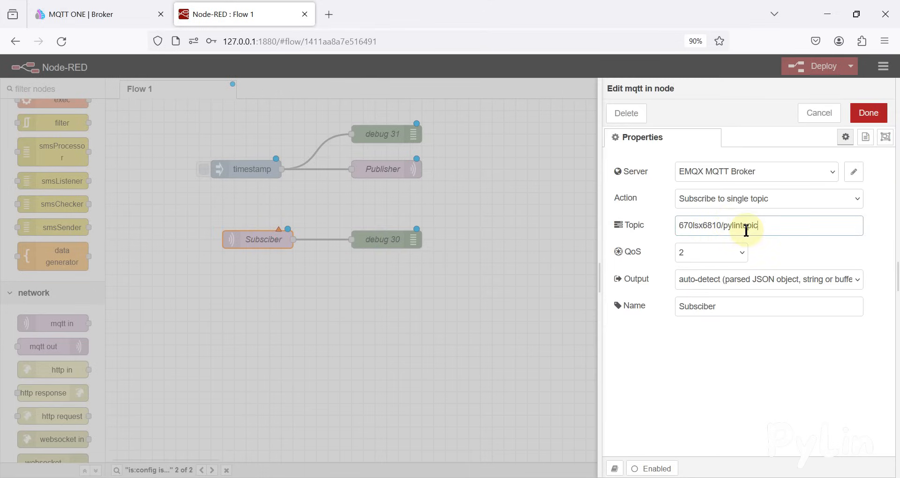
{"action": "left_click", "coordinate": [720, 253]}
{"action": "left_click", "coordinate": [693, 273]}
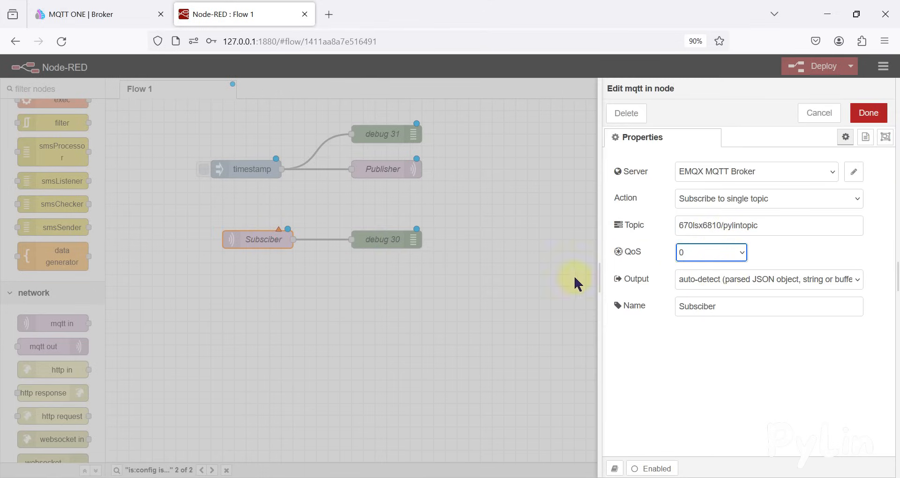
{"action": "left_click", "coordinate": [812, 175]}
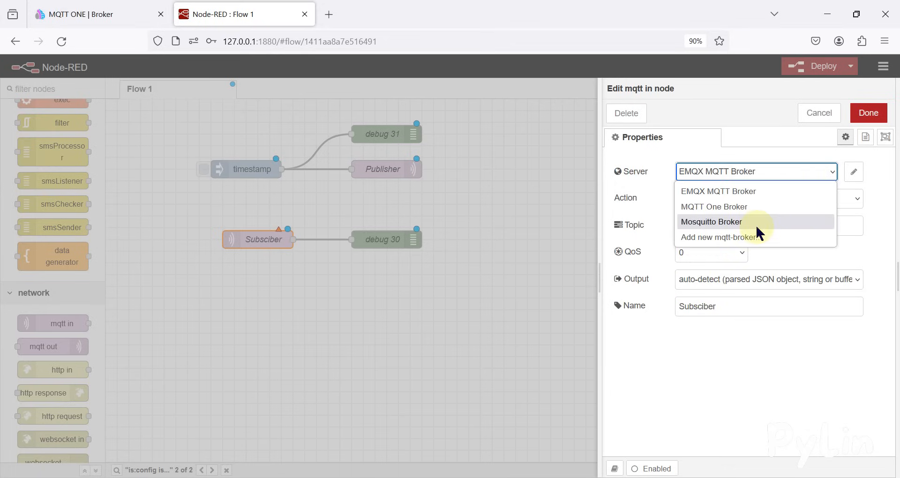
{"action": "left_click", "coordinate": [724, 207]}
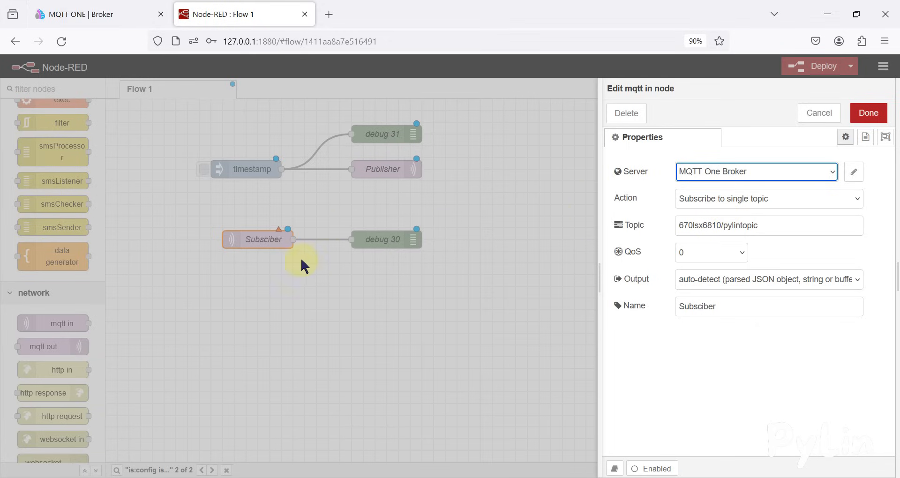
{"action": "left_click", "coordinate": [868, 112]}
Check the Publisher node's settings and align the Subsciber and debug 30 nodes in one row below the timestamp and Publisher nodes.
{"action": "double_click", "coordinate": [393, 171]}
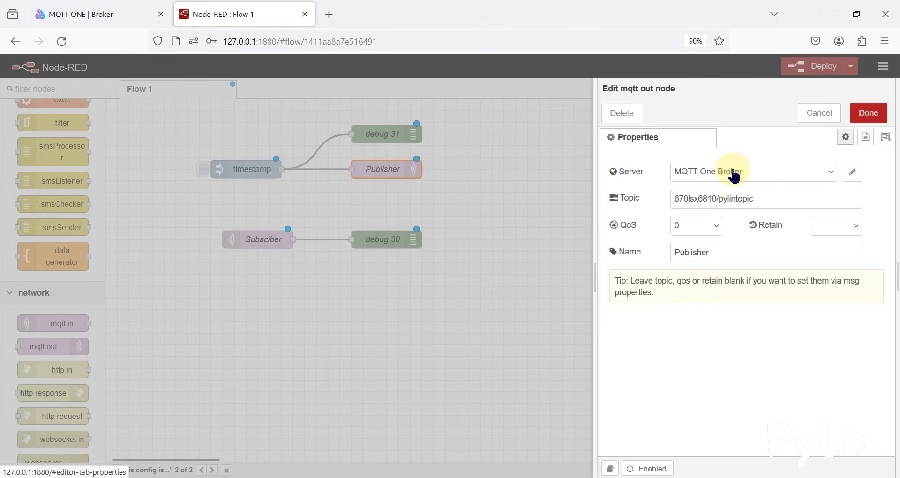
{"action": "left_click", "coordinate": [868, 112]}
{"action": "left_click_drag", "start_coordinate": [275, 238], "coordinate": [258, 227]}
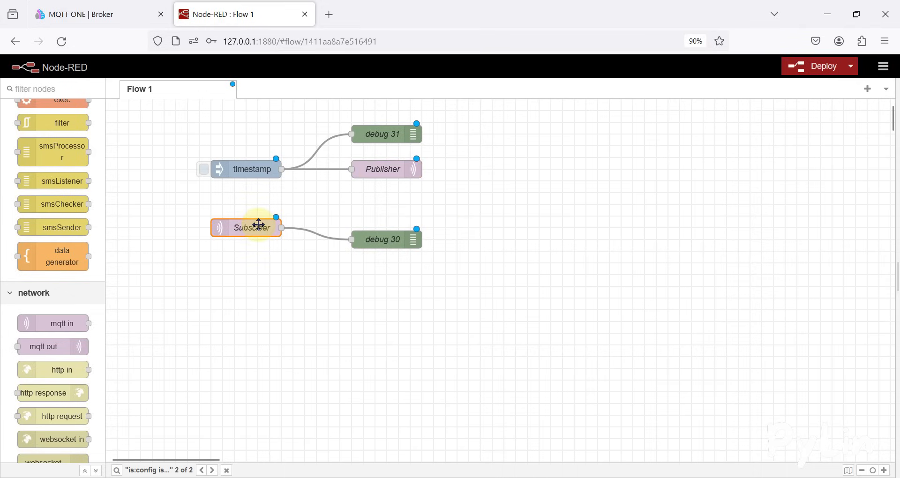
{"action": "left_click_drag", "start_coordinate": [355, 238], "coordinate": [372, 228]}
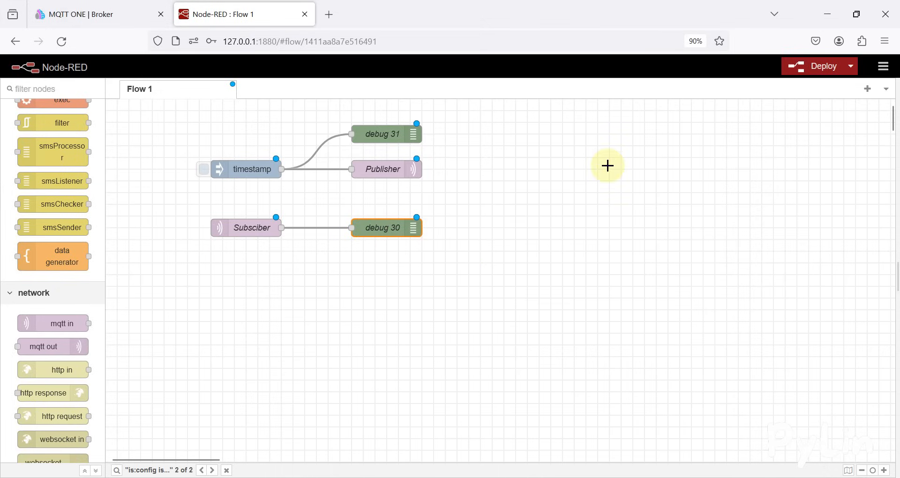
Deploy the flow, dismiss the unused configuration nodes notice, and inject a timestamp to test publishing and subscribing.
{"action": "key", "text": "ctrl+d"}
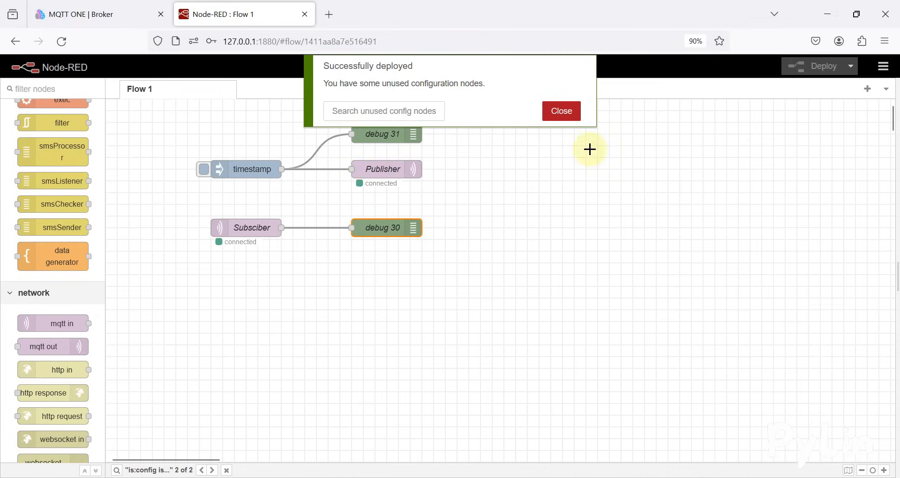
{"action": "left_click", "coordinate": [573, 119]}
{"action": "left_click", "coordinate": [204, 170]}
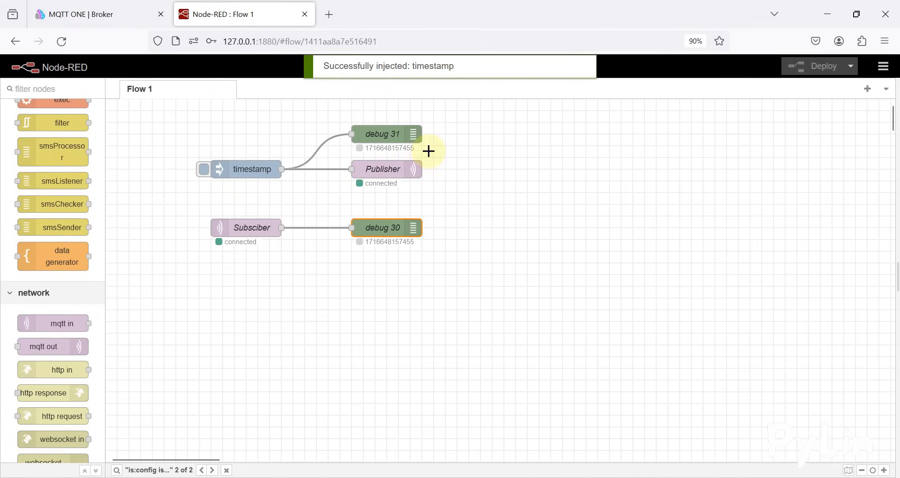
{"action": "left_click_drag", "start_coordinate": [433, 253], "coordinate": [332, 215]}
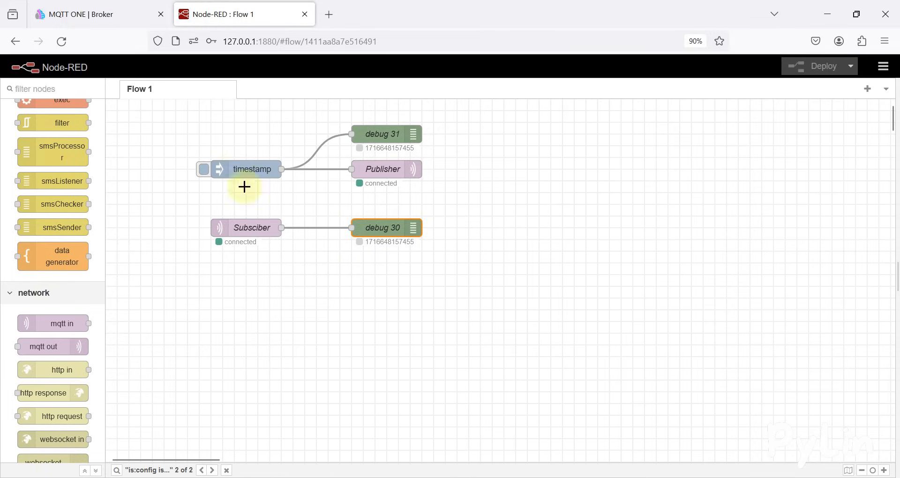
Examine the broker's client, message and topic usage on the MQTT ONE page.
{"action": "left_click", "coordinate": [83, 15]}
{"action": "scroll", "coordinate": [537, 236], "scroll_direction": "up", "scroll_amount": 4}
{"action": "scroll", "coordinate": [542, 244], "scroll_direction": "up", "scroll_amount": 2}
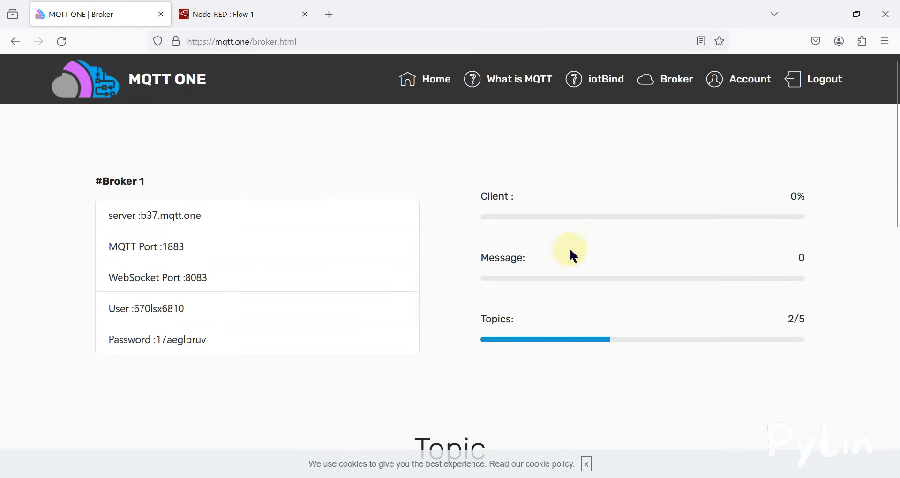
Reload the MQTT ONE broker page and check its client, message and topic usage against the Node-RED flow.
{"action": "left_click", "coordinate": [61, 41]}
{"action": "left_click", "coordinate": [515, 297]}
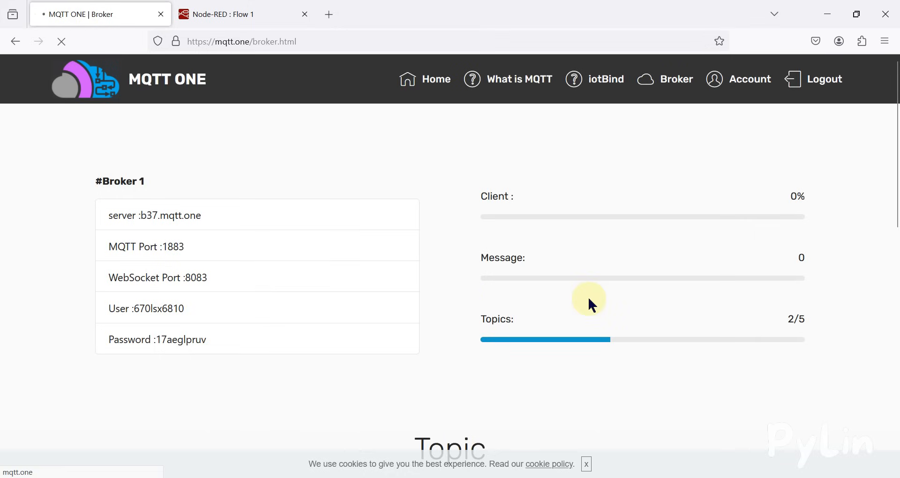
{"action": "left_click", "coordinate": [244, 7]}
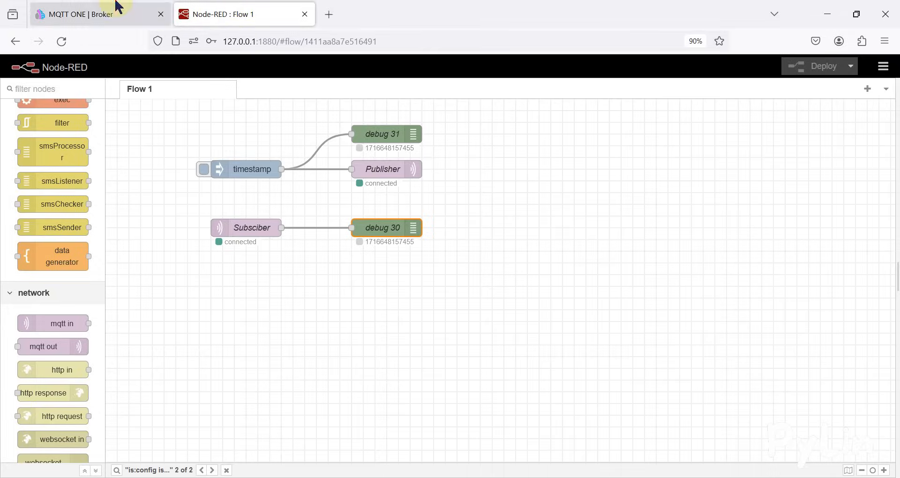
{"action": "left_click", "coordinate": [114, 9]}
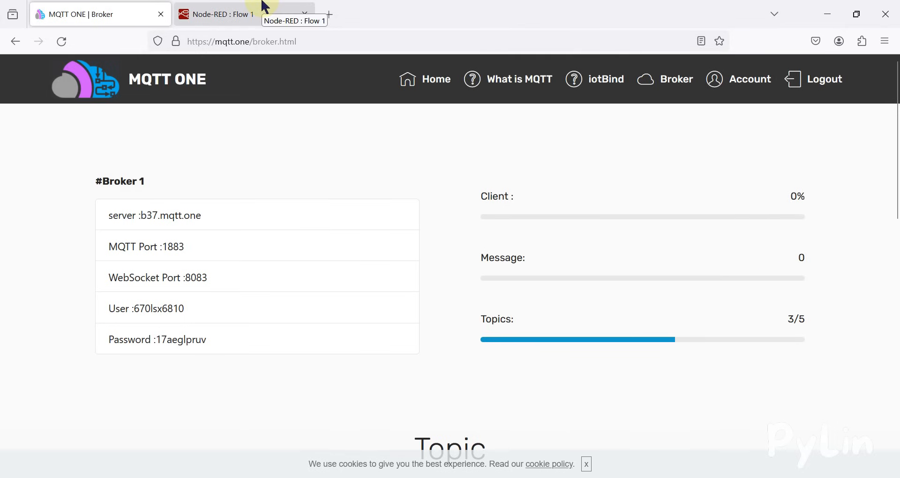
Switch to Node-RED and change the timestamp inject node's payload to the string "Hello".
{"action": "left_click", "coordinate": [225, 9]}
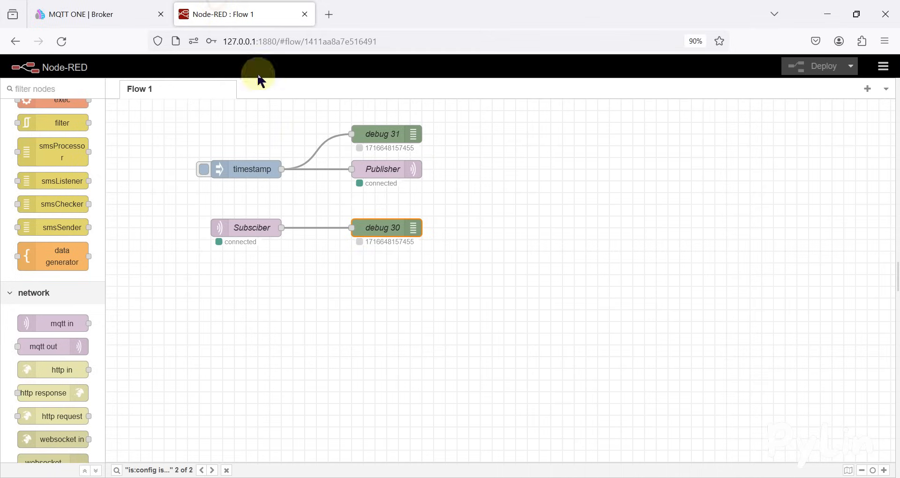
{"action": "double_click", "coordinate": [235, 169]}
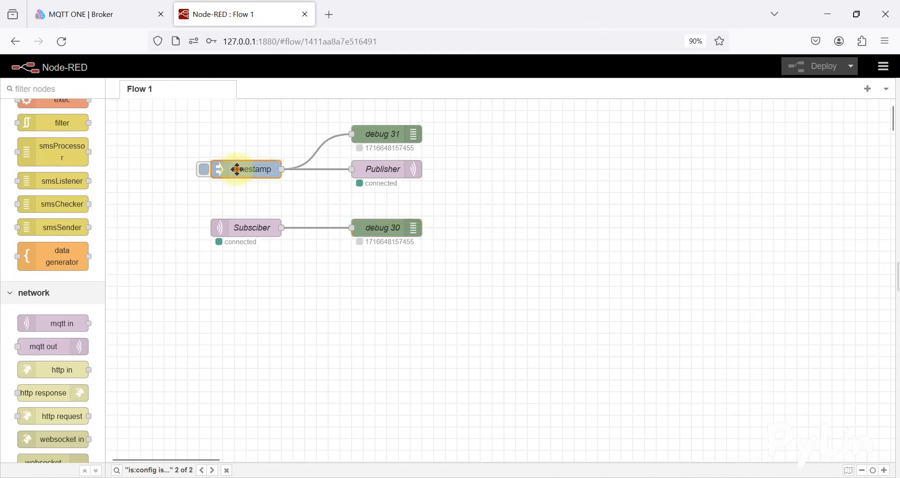
{"action": "left_click", "coordinate": [716, 207]}
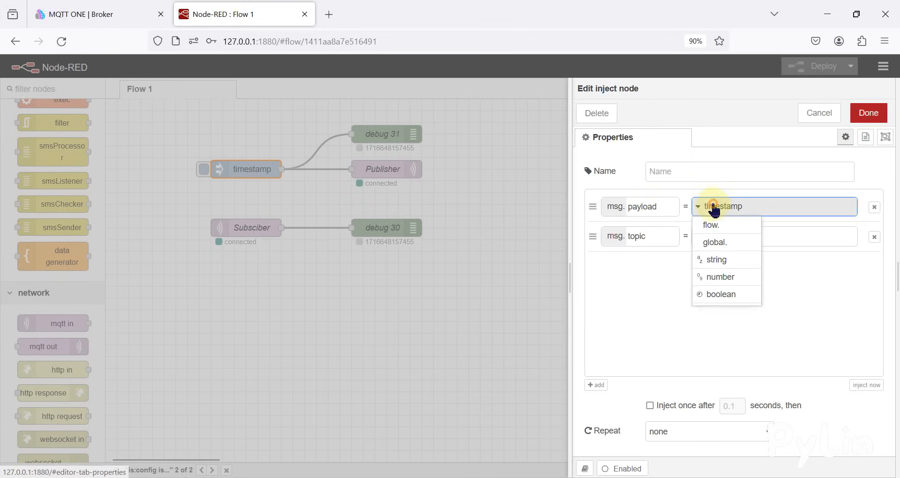
{"action": "left_click", "coordinate": [735, 260]}
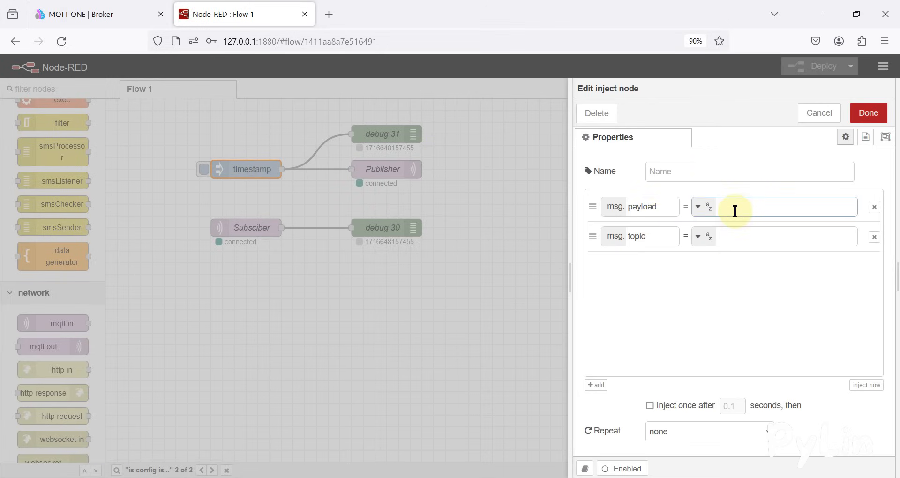
{"action": "type", "text": "Hello"}
{"action": "left_click", "coordinate": [869, 113]}
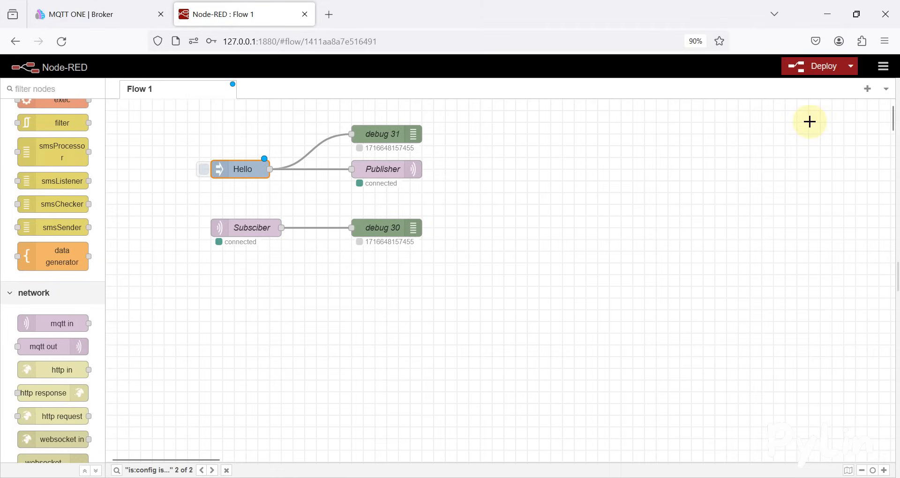
Deploy the flow, inject the Hello message to test it, and dismiss the unused configuration nodes notice.
{"action": "key", "text": "ctrl+d"}
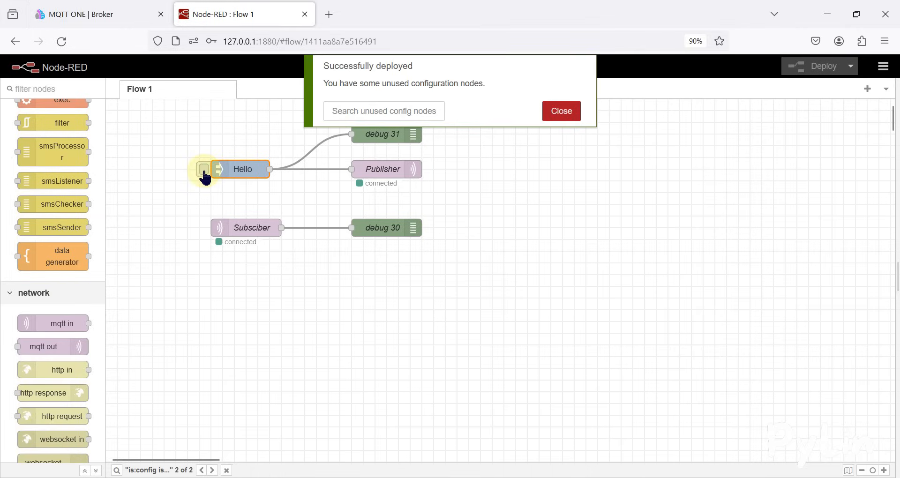
{"action": "left_click", "coordinate": [204, 171]}
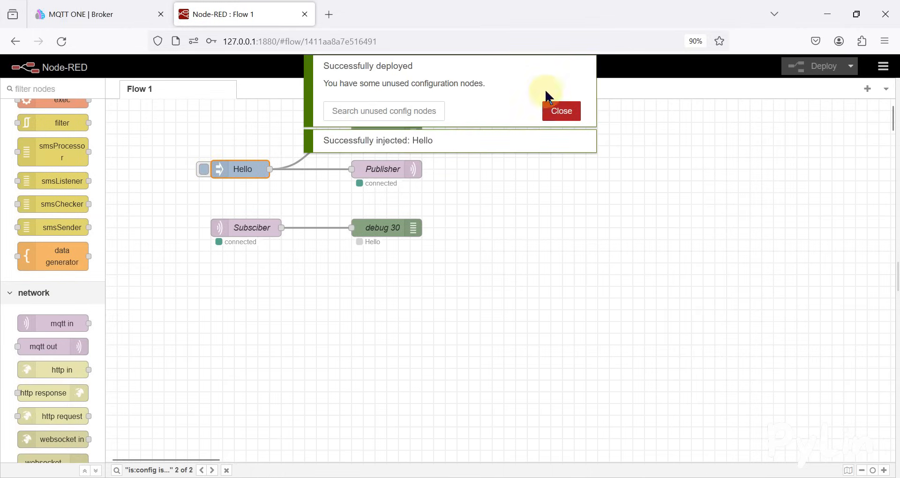
{"action": "left_click", "coordinate": [545, 112]}
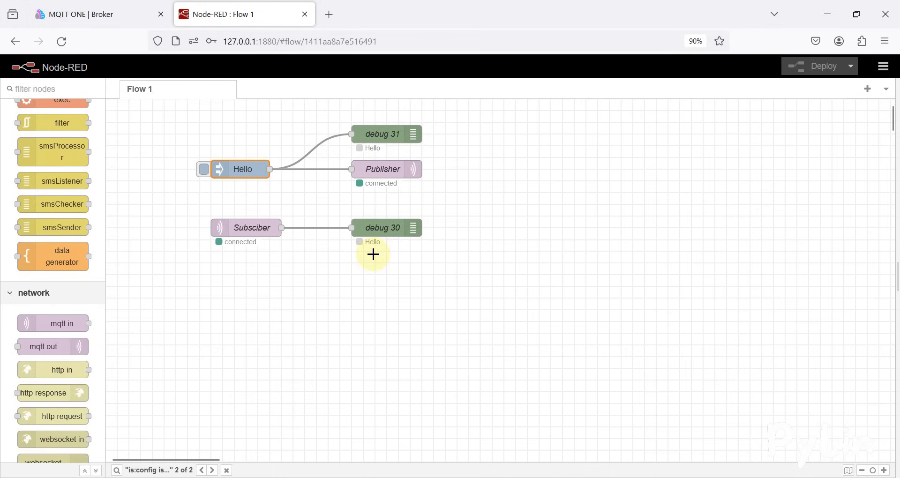
Review the topic list and the server, user and password details on the MQTT ONE page alongside the Node-RED flow.
{"action": "left_click", "coordinate": [111, 10]}
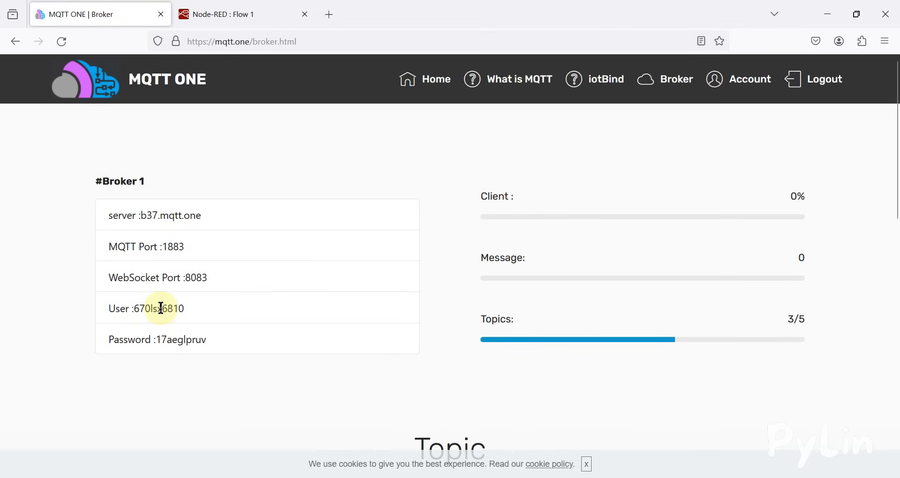
{"action": "scroll", "coordinate": [289, 342], "scroll_direction": "down", "scroll_amount": 6}
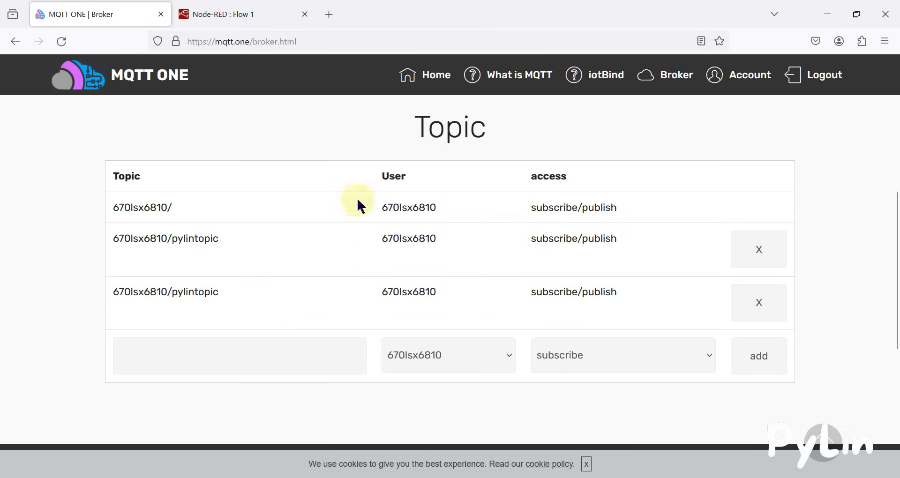
{"action": "left_click", "coordinate": [217, 14]}
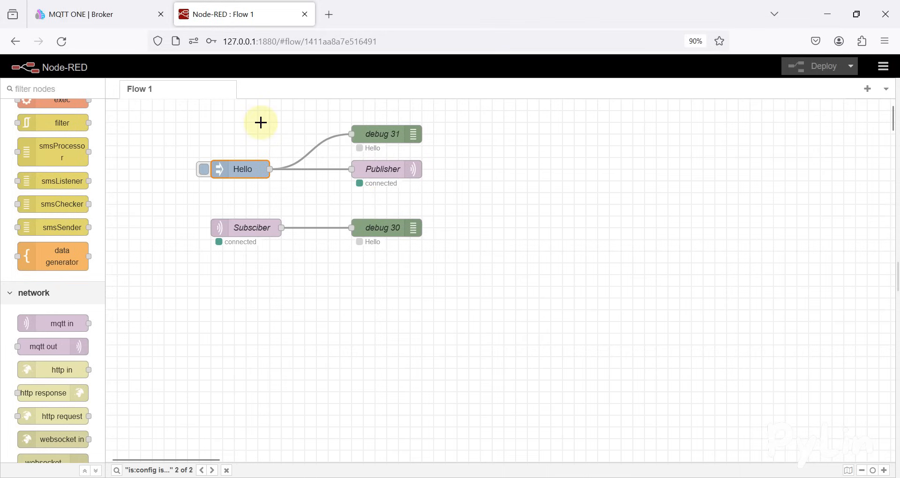
{"action": "left_click_drag", "start_coordinate": [174, 114], "coordinate": [480, 287]}
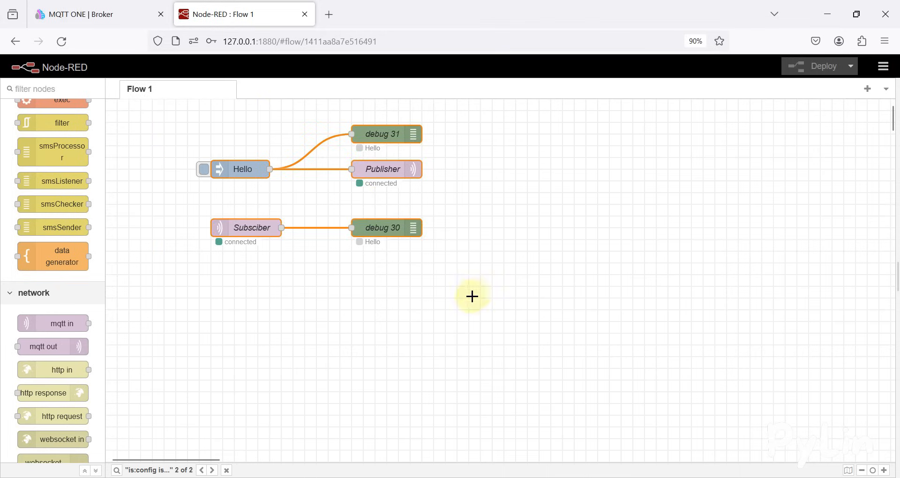
{"action": "left_click", "coordinate": [94, 7]}
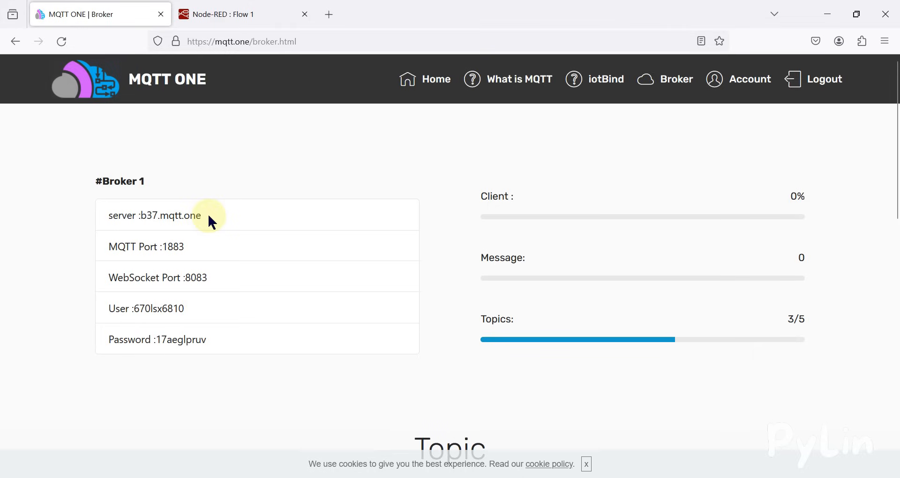
{"action": "left_click_drag", "start_coordinate": [209, 216], "coordinate": [140, 216]}
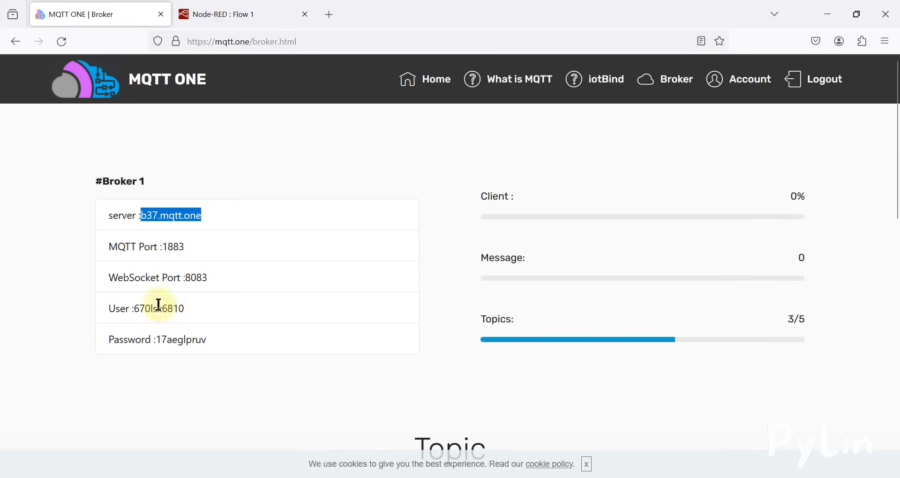
{"action": "double_click", "coordinate": [160, 309]}
{"action": "double_click", "coordinate": [189, 339]}
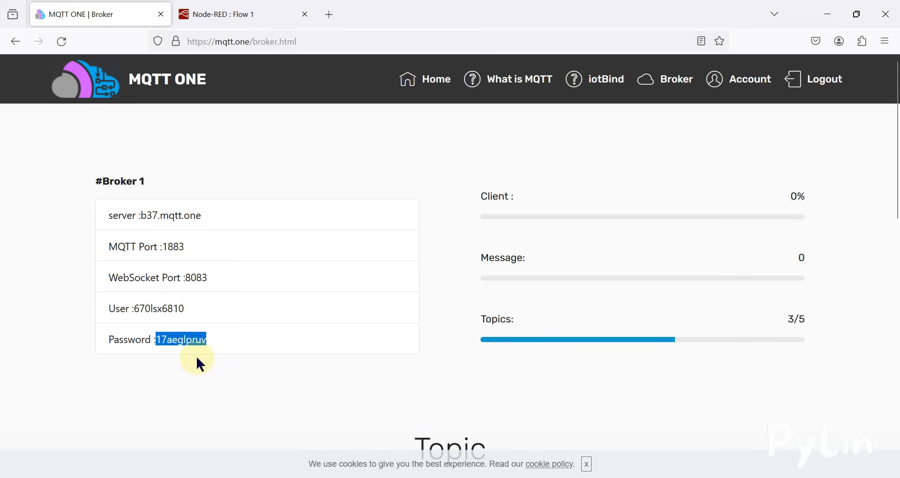
Clear the username and password in the Publisher's MQTT One Broker configuration in Node-RED and redeploy to test connecting without credentials.
{"action": "left_click", "coordinate": [248, 10]}
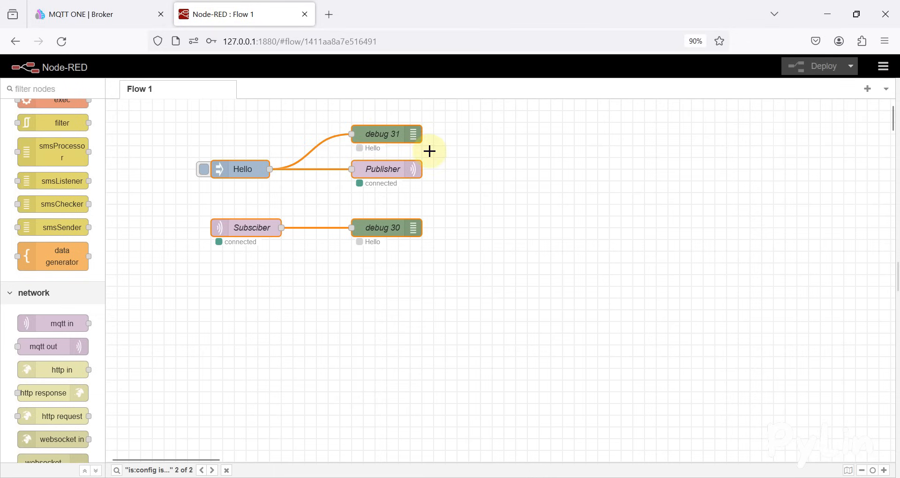
{"action": "double_click", "coordinate": [404, 169]}
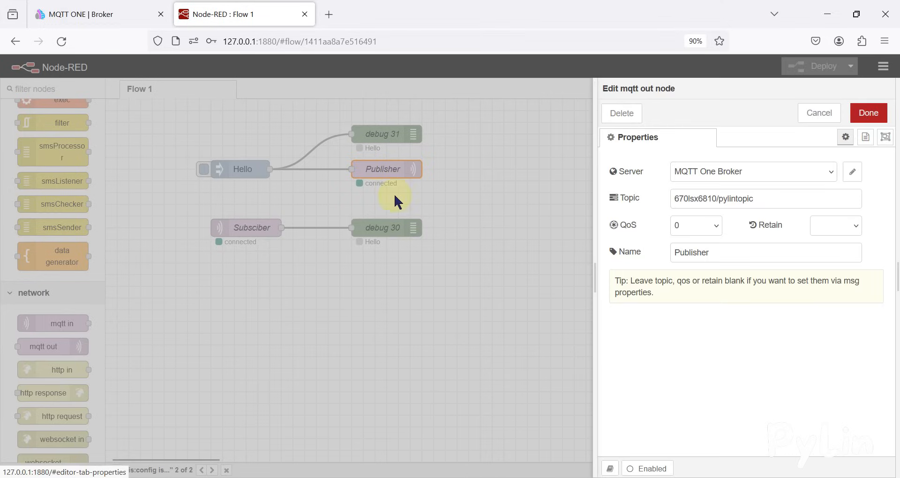
{"action": "left_click", "coordinate": [853, 171]}
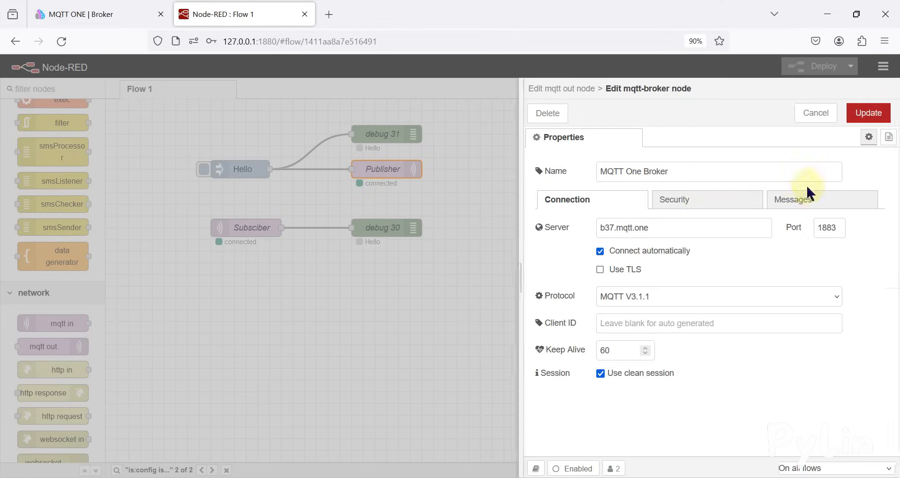
{"action": "left_click", "coordinate": [698, 202]}
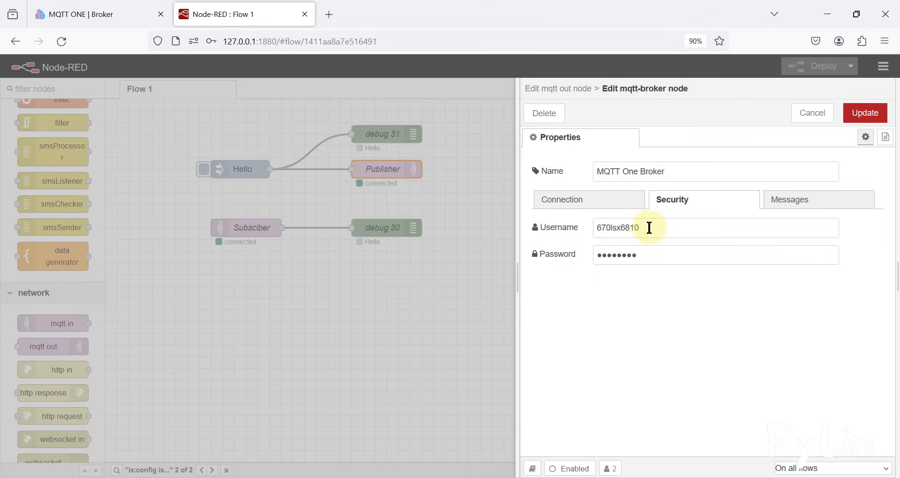
{"action": "left_click_drag", "start_coordinate": [649, 228], "coordinate": [569, 227]}
{"action": "key", "text": "BackSpace"}
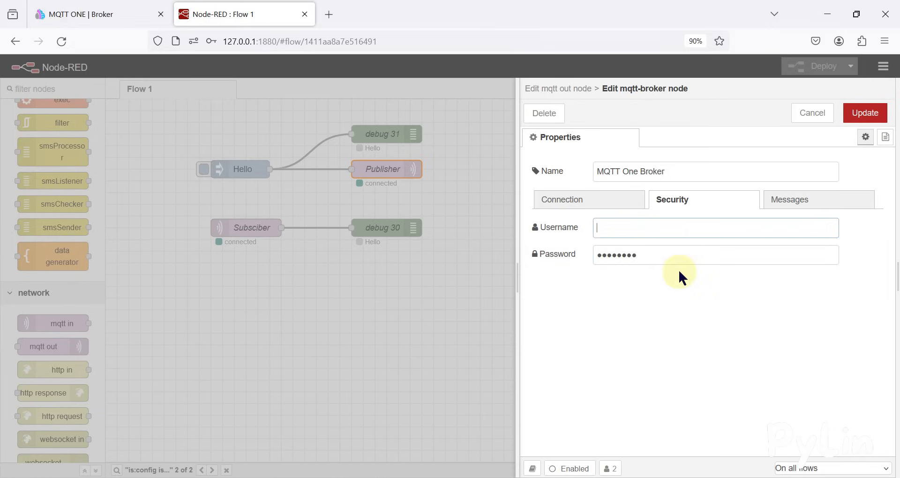
{"action": "left_click_drag", "start_coordinate": [659, 255], "coordinate": [554, 253]}
{"action": "key", "text": "BackSpace"}
{"action": "left_click", "coordinate": [865, 113]}
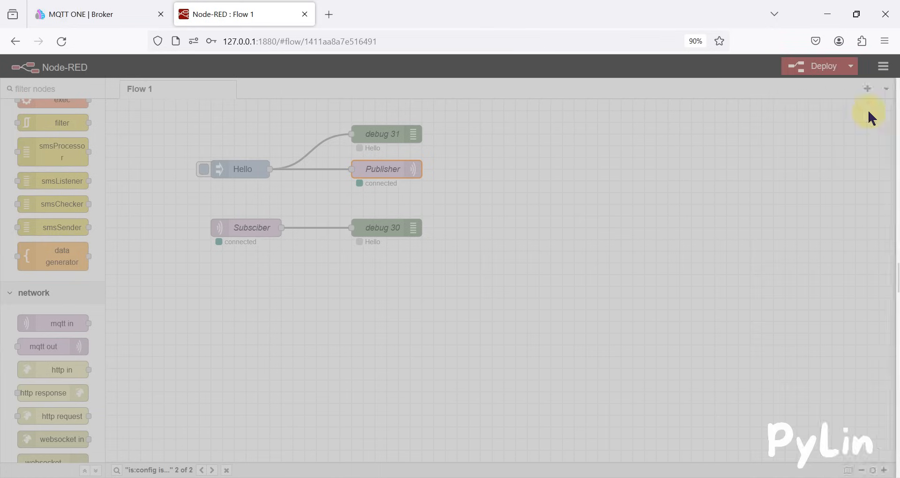
{"action": "left_click", "coordinate": [867, 113]}
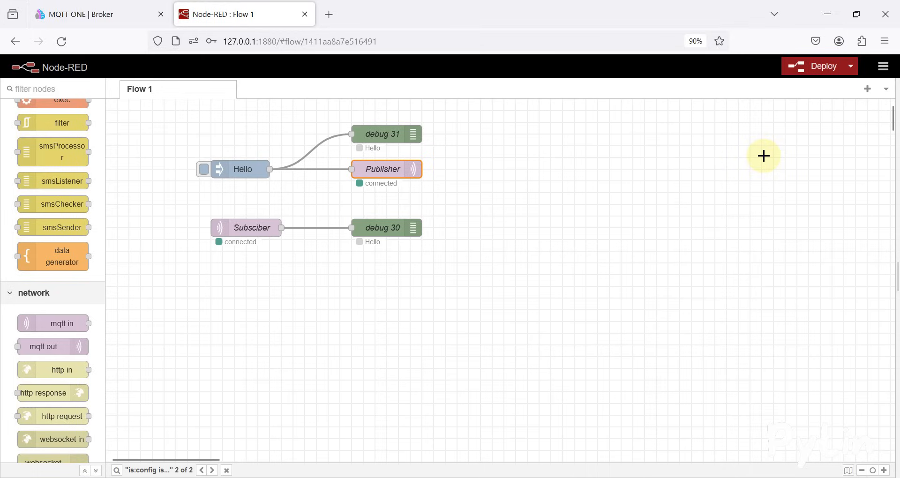
{"action": "key", "text": "ctrl+d"}
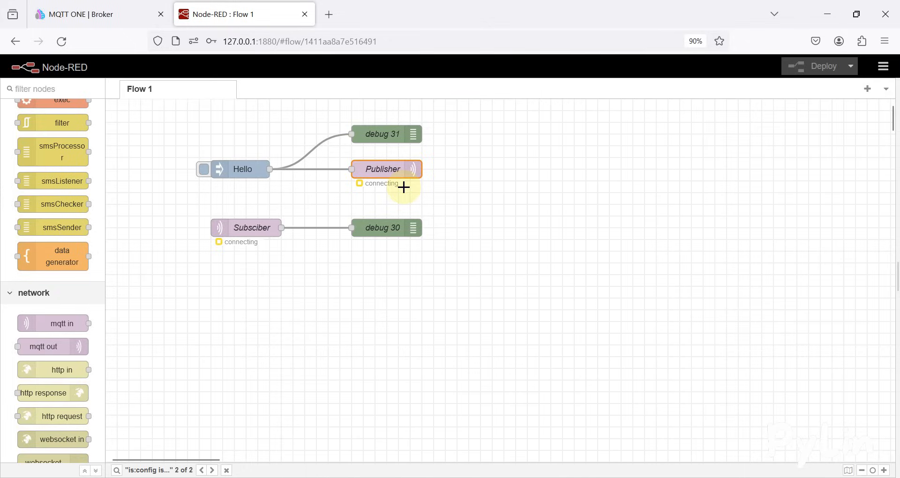
Copy the broker username from the MQTT ONE page into the security settings of Node-RED's MQTT One Broker configuration.
{"action": "left_click", "coordinate": [97, 7]}
{"action": "double_click", "coordinate": [166, 306]}
{"action": "key", "text": "ctrl+c"}
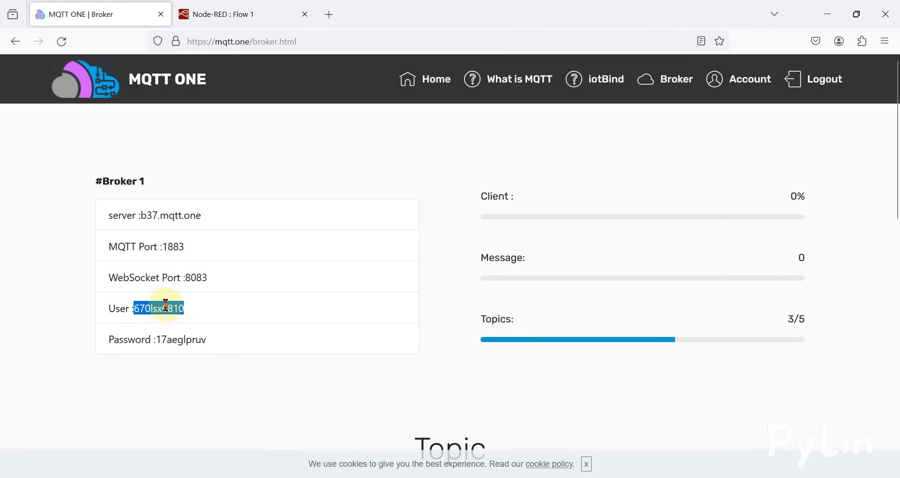
{"action": "left_click", "coordinate": [216, 14]}
{"action": "double_click", "coordinate": [388, 170]}
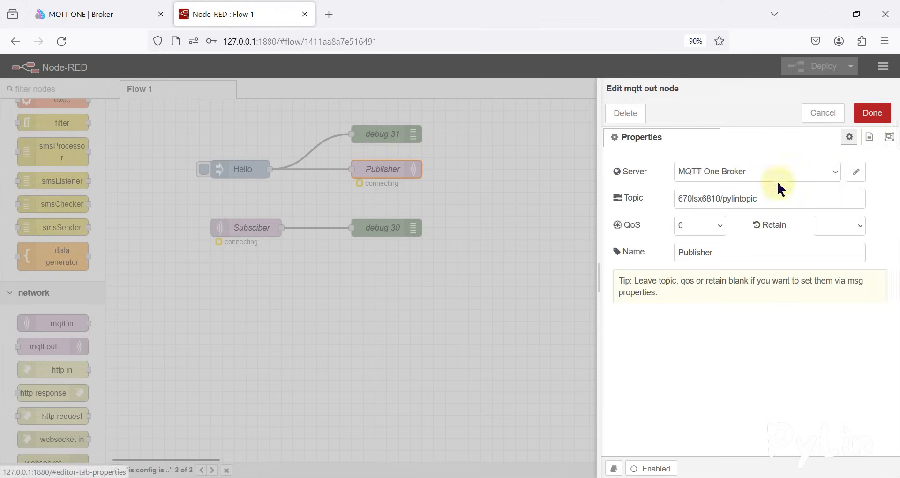
{"action": "left_click", "coordinate": [856, 172]}
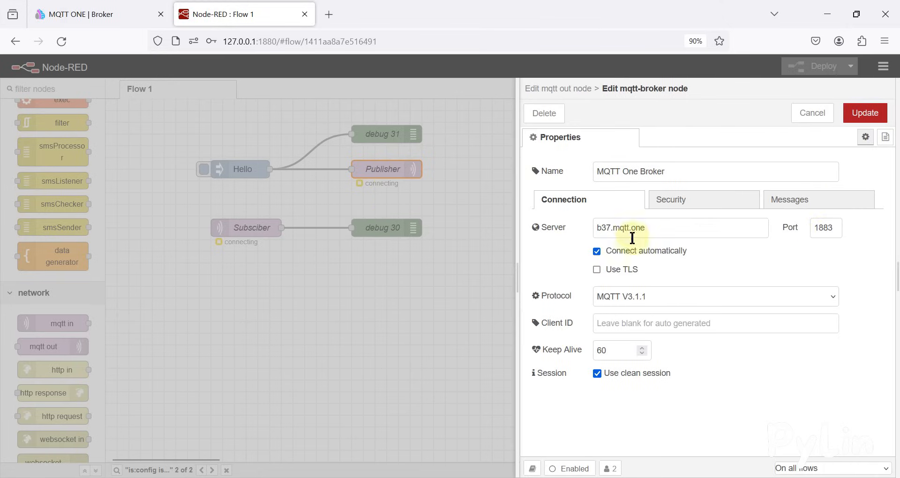
{"action": "left_click", "coordinate": [703, 202]}
{"action": "left_click", "coordinate": [653, 228]}
{"action": "key", "text": "ctrl+v"}
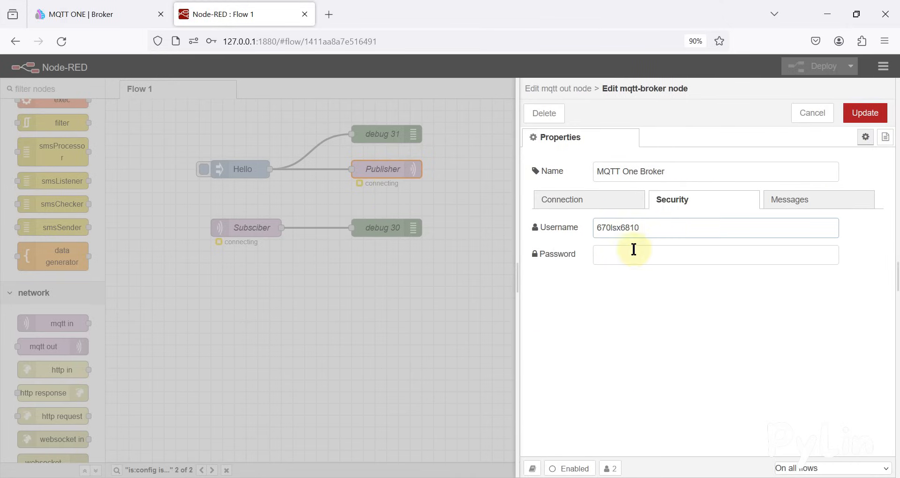
Copy the broker password from MQTT ONE into Node-RED's MQTT One Broker configuration, save it and redeploy the flow.
{"action": "left_click", "coordinate": [94, 14]}
{"action": "double_click", "coordinate": [193, 340]}
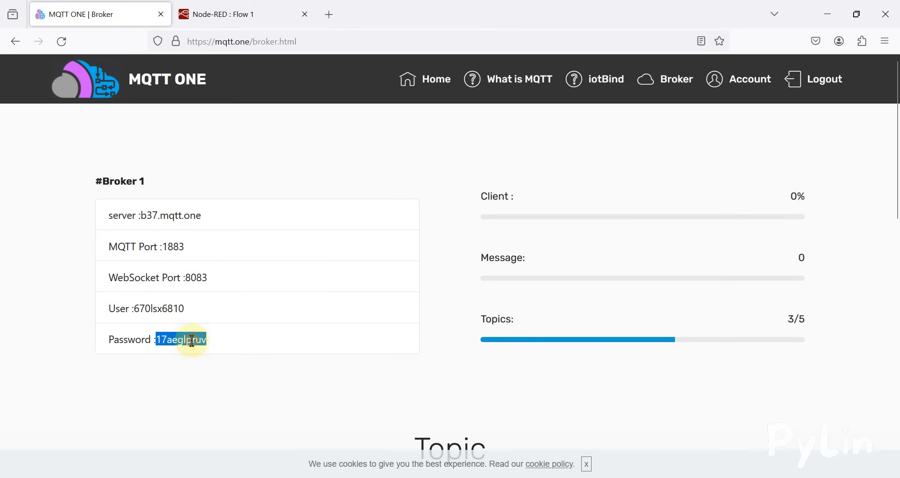
{"action": "key", "text": "ctrl+c"}
{"action": "left_click", "coordinate": [217, 14]}
{"action": "left_click", "coordinate": [622, 253]}
{"action": "key", "text": "ctrl+v"}
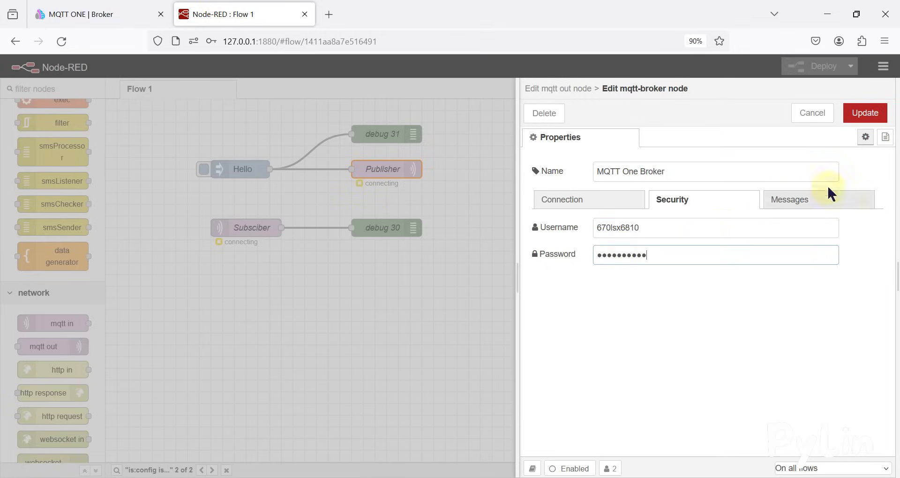
{"action": "left_click", "coordinate": [865, 112]}
{"action": "left_click", "coordinate": [867, 113]}
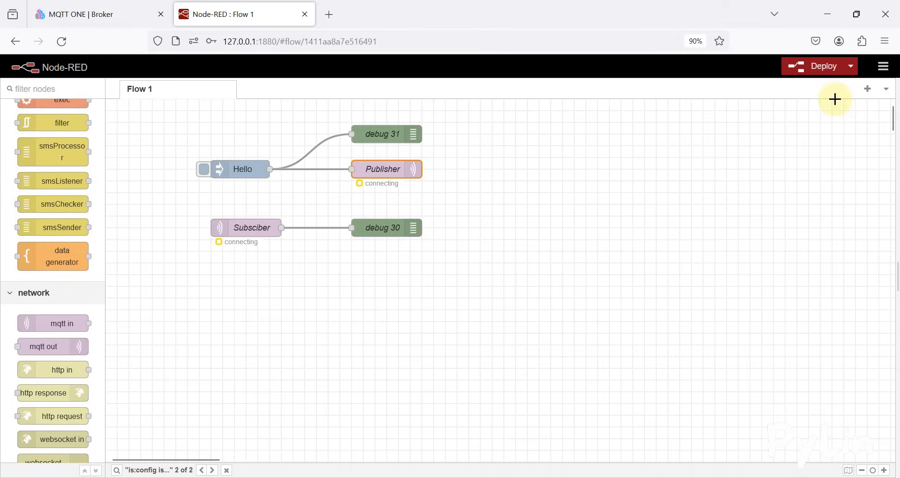
{"action": "left_click", "coordinate": [829, 70]}
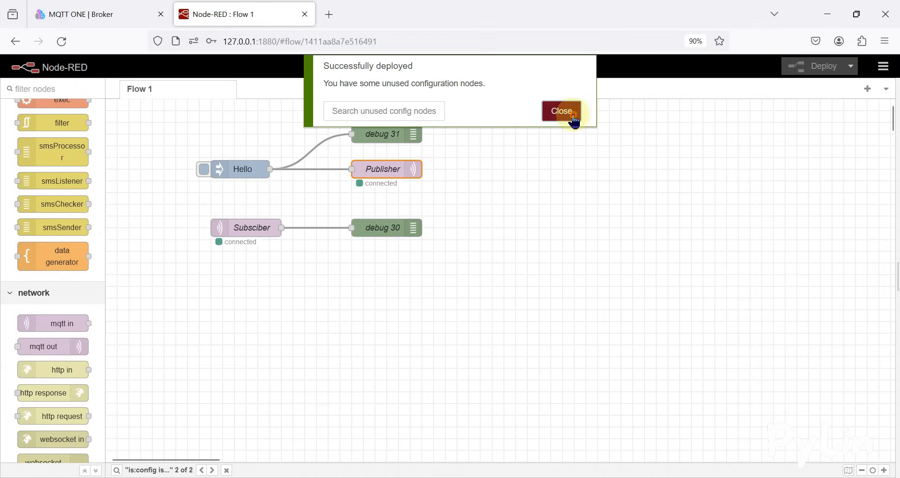
{"action": "left_click", "coordinate": [568, 112]}
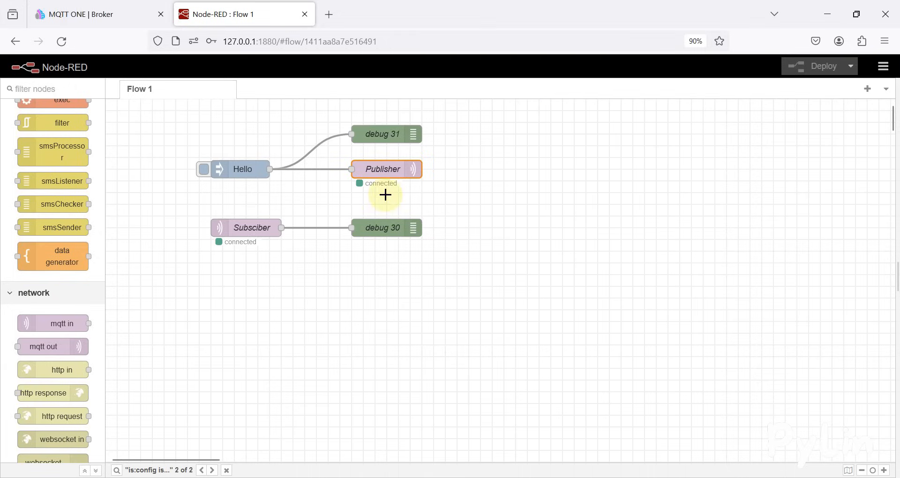
Inject the Hello message to test publishing and receiving through the broker with the re-entered credentials.
{"action": "left_click", "coordinate": [204, 169]}
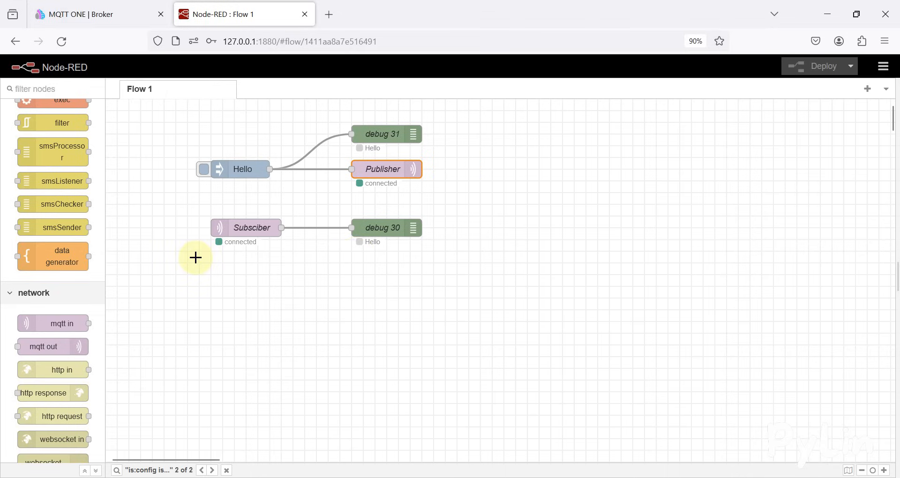
Look over the MQTT ONE broker page and the Node-RED flow a final time, finishing on the Windows desktop.
{"action": "left_click", "coordinate": [118, 14]}
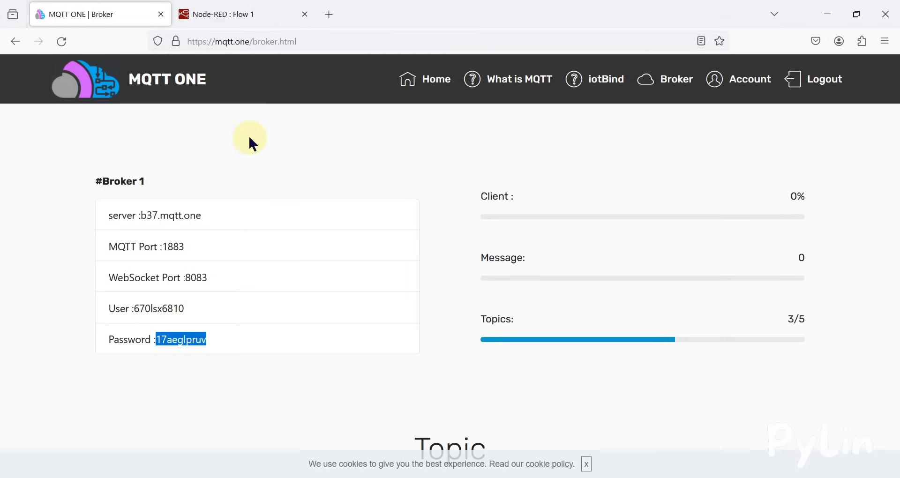
{"action": "scroll", "coordinate": [252, 136], "scroll_direction": "down", "scroll_amount": 10}
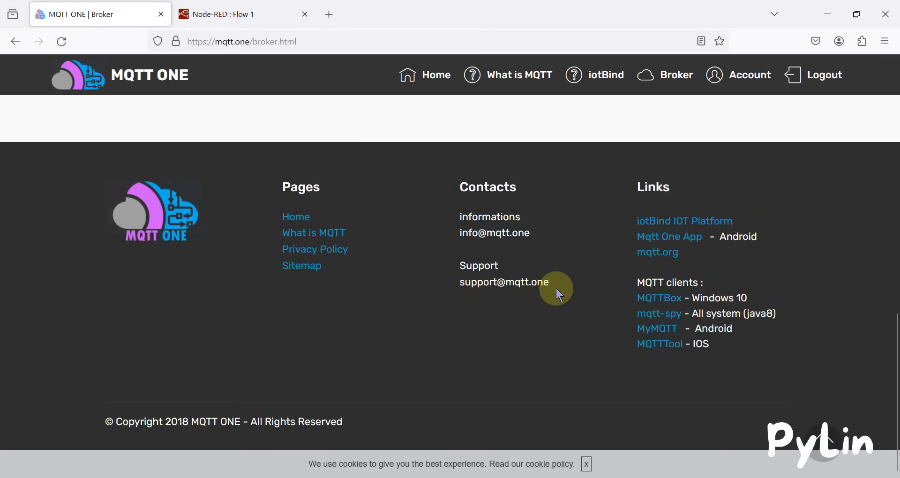
{"action": "scroll", "coordinate": [555, 286], "scroll_direction": "up", "scroll_amount": 10}
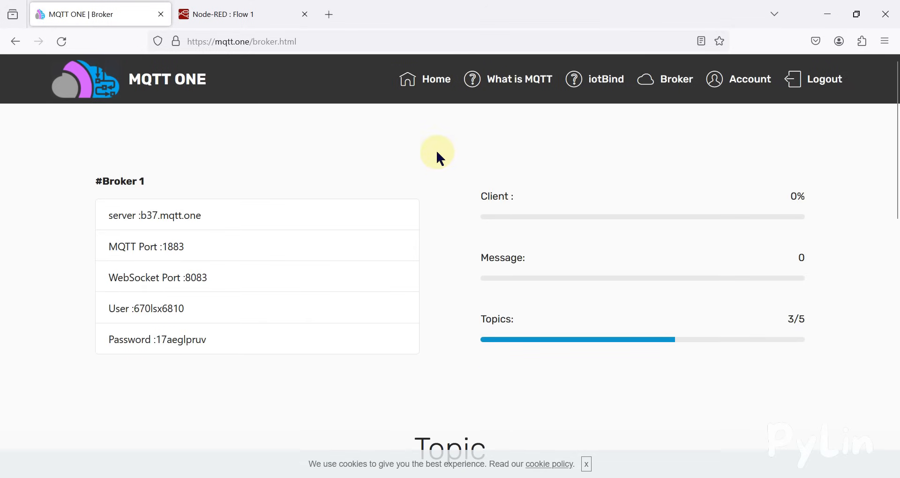
{"action": "left_click", "coordinate": [281, 12]}
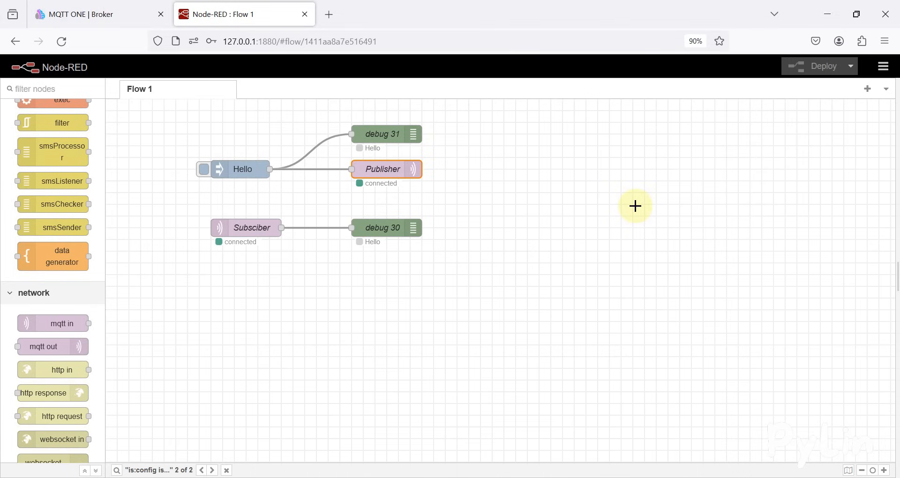
{"action": "key", "text": "super+d"}
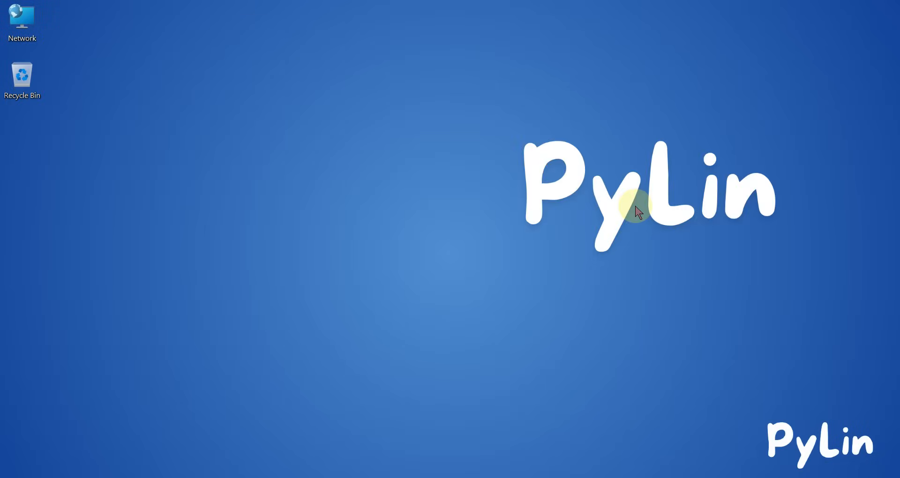